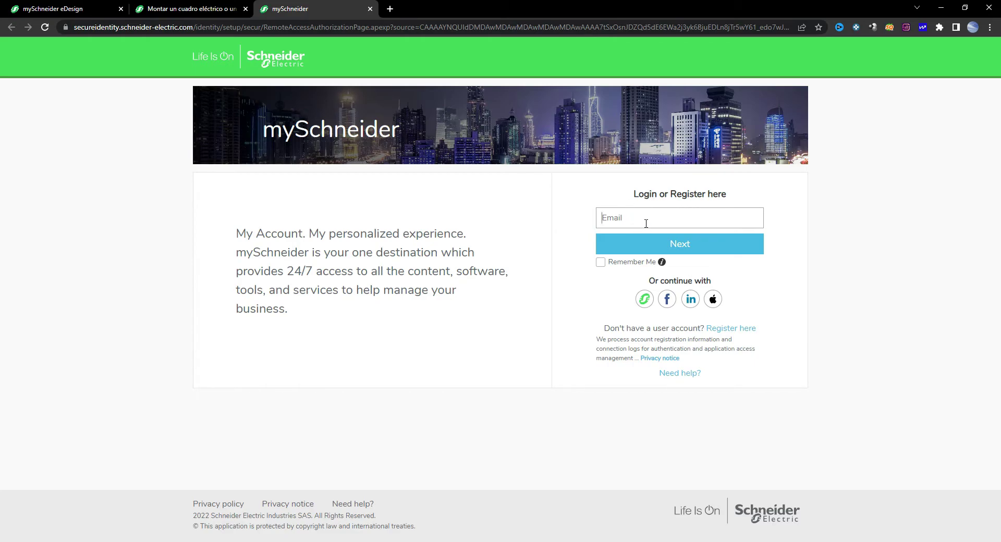
Open the new-user registration from the mySchneider login page.
{"action": "left_click", "coordinate": [734, 331]}
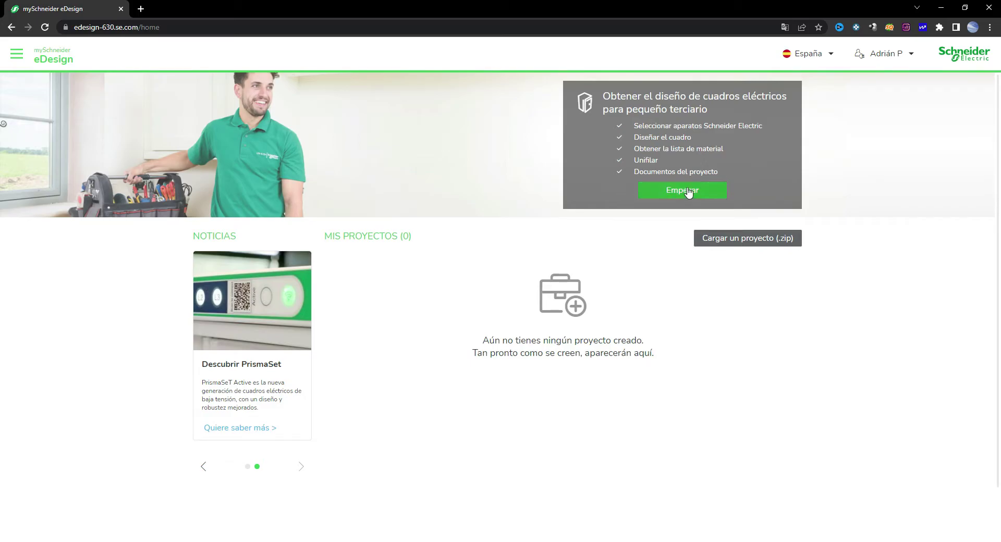
Create a new eDesign project named "Ejemplo Youtube", leaving the address and contact details blank.
{"action": "left_click", "coordinate": [663, 191]}
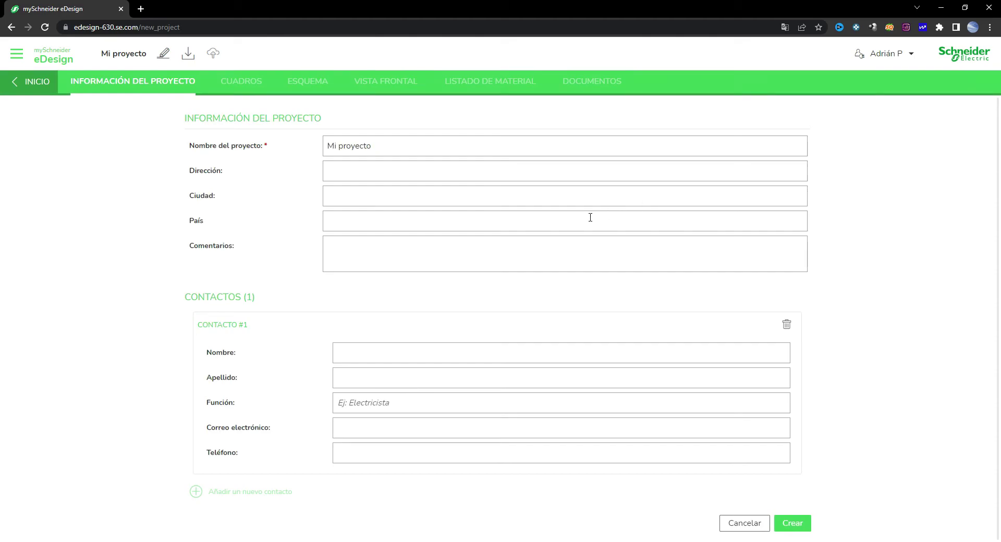
{"action": "triple_click", "coordinate": [412, 153]}
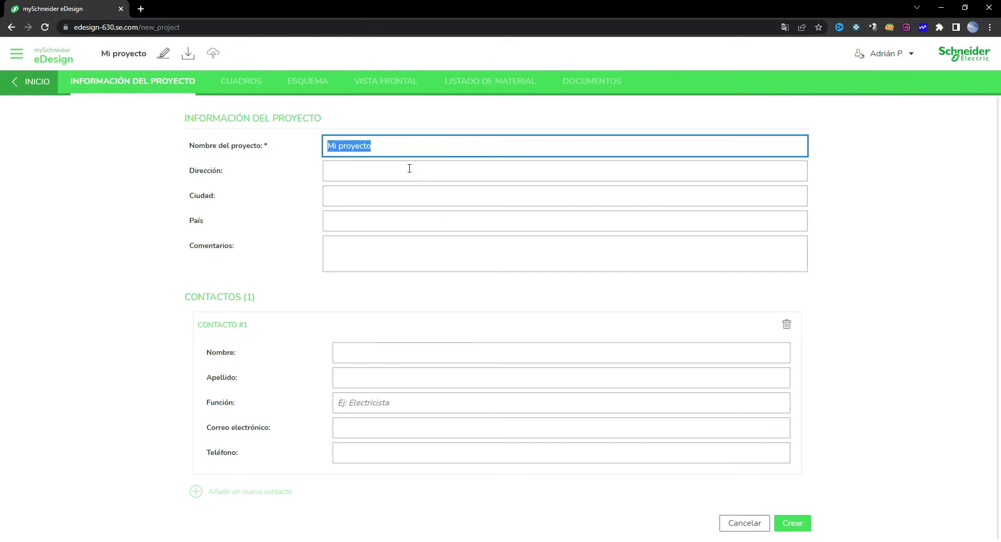
{"action": "type", "text": "Ej"}
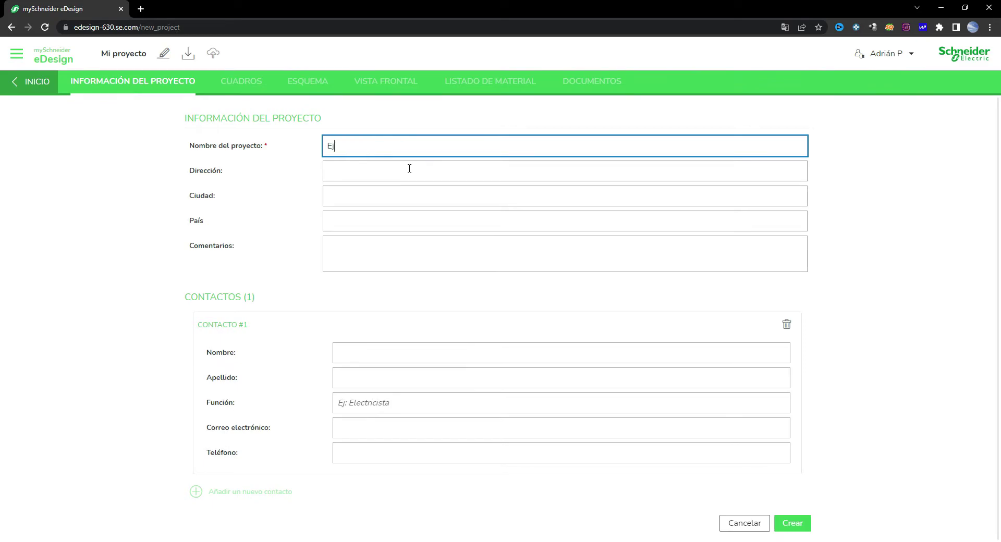
{"action": "type", "text": "emplo Youtube"}
{"action": "left_click", "coordinate": [369, 177]}
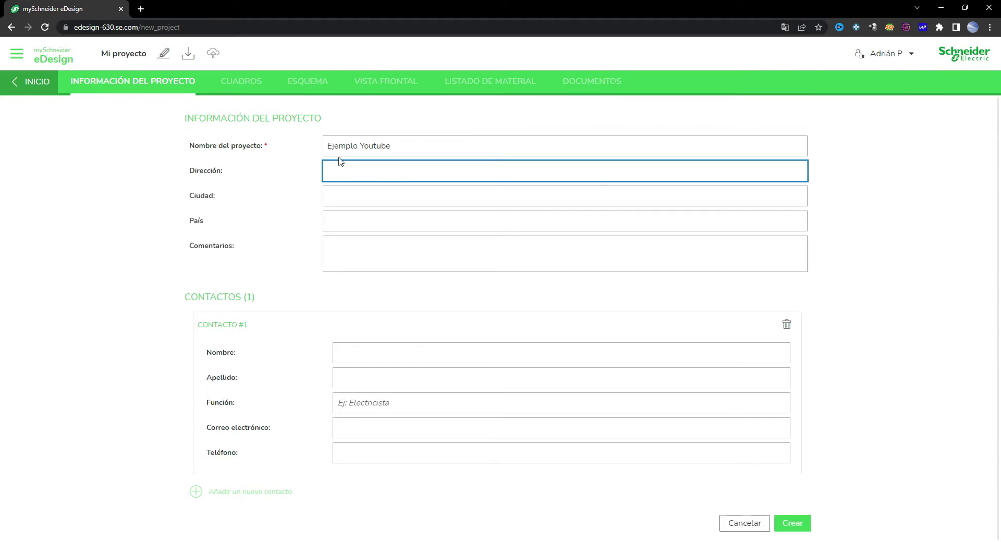
{"action": "left_click", "coordinate": [802, 528]}
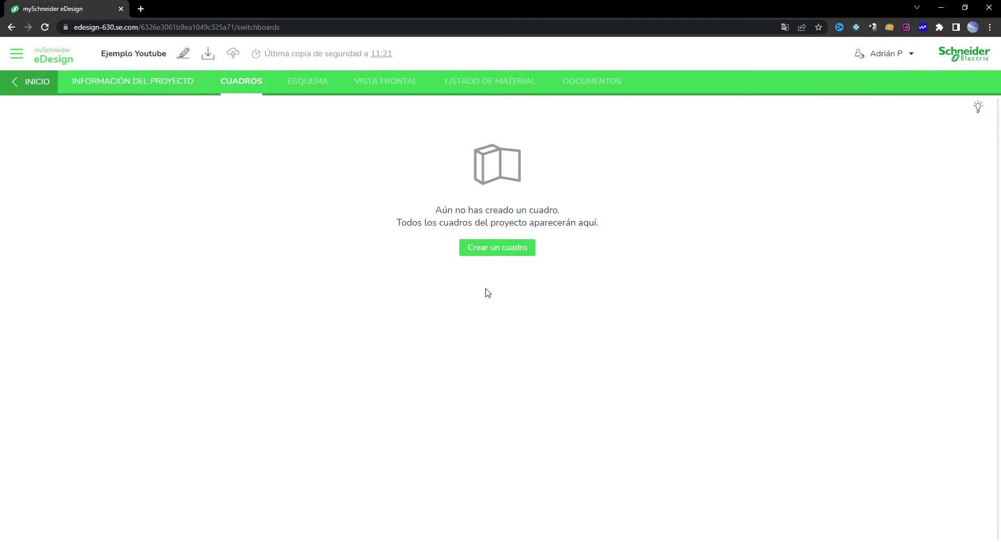
Create a switchboard named "Cuadro Vivienda", keeping the main board type and single phase.
{"action": "left_click", "coordinate": [497, 248]}
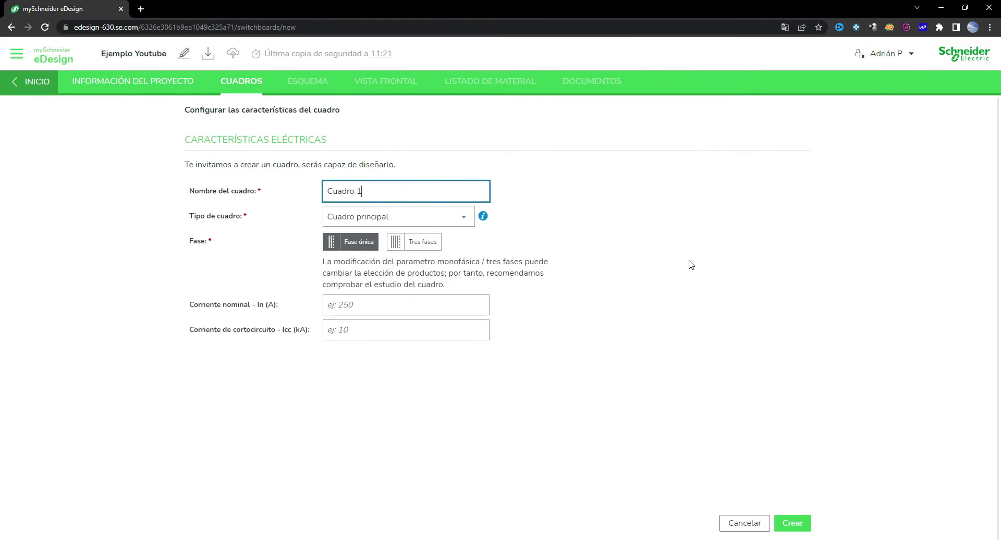
{"action": "left_click_drag", "start_coordinate": [411, 196], "coordinate": [277, 195]}
{"action": "type", "text": "Cuadro Vivienda"}
{"action": "key", "text": "Tab"}
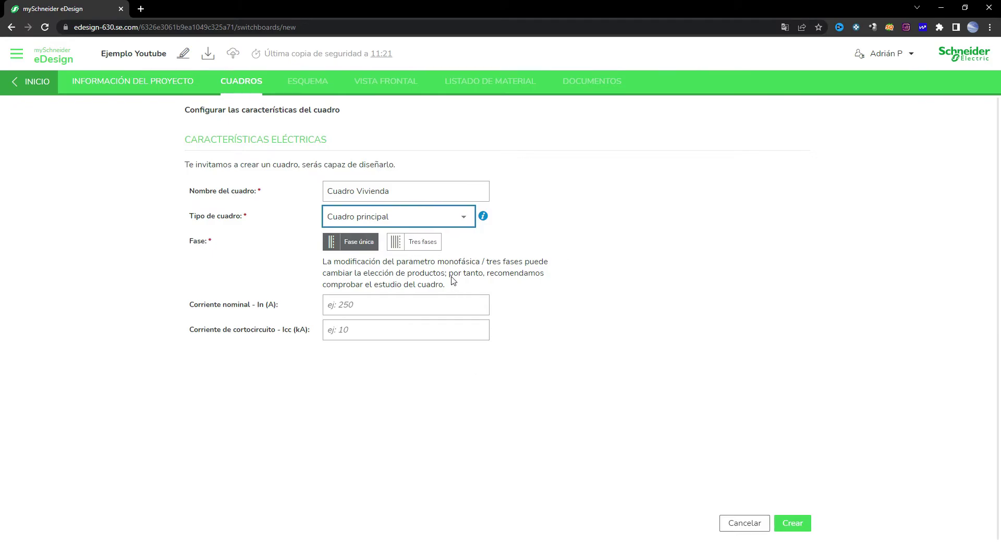
{"action": "left_click", "coordinate": [803, 525]}
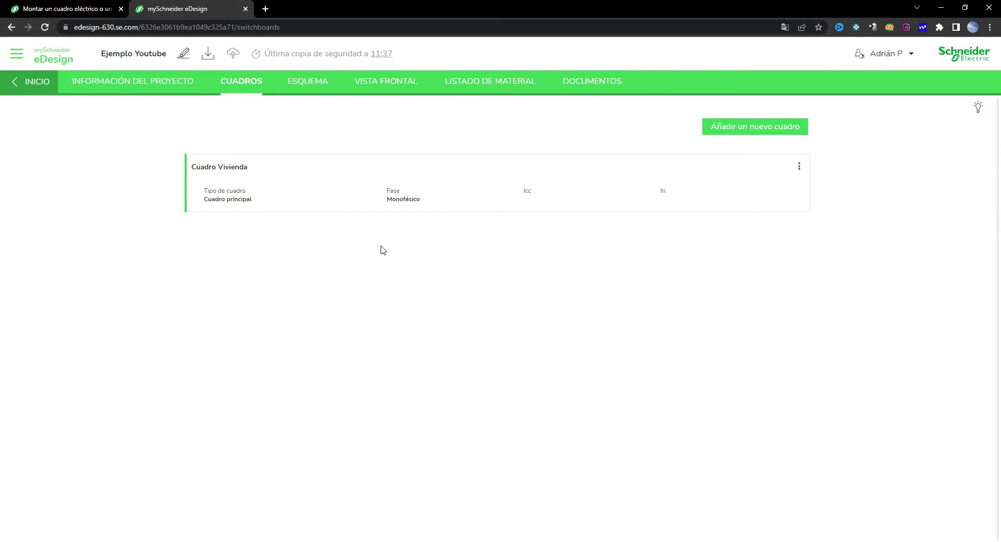
Open the Cuadro Vivienda diagram and choose the Acti 9 iC60 DIN-rail breaker from the catalogue for the Entrada block.
{"action": "left_click", "coordinate": [409, 185]}
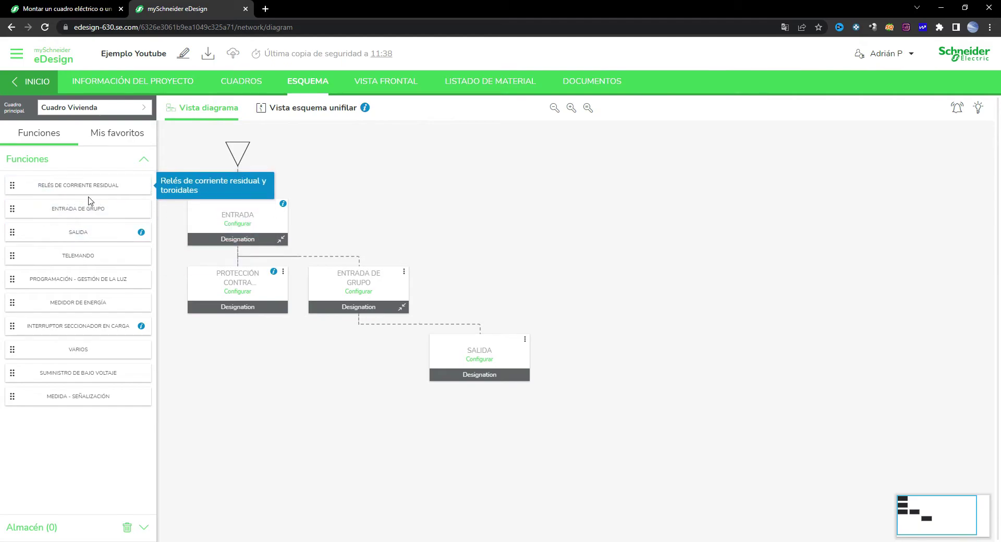
{"action": "mouse_move", "coordinate": [74, 231]}
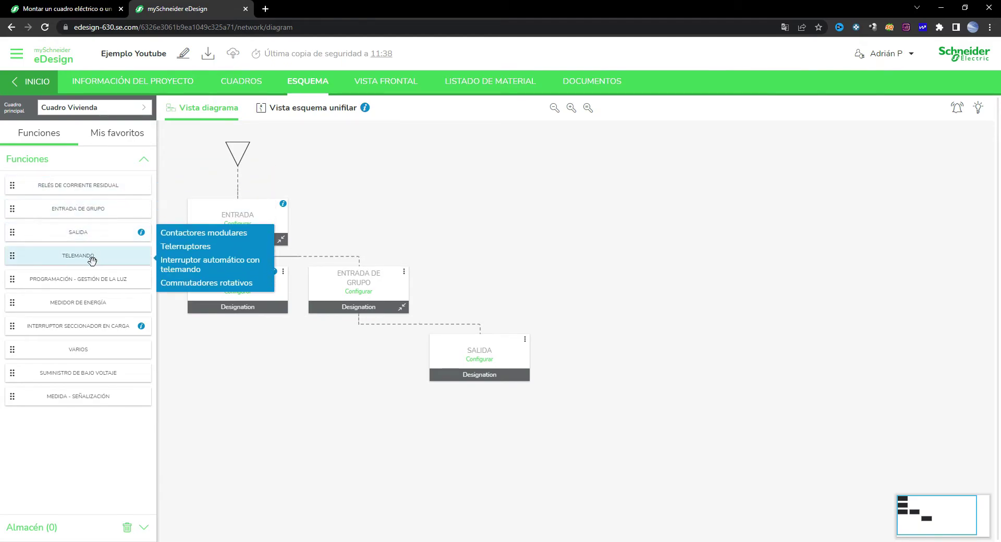
{"action": "mouse_move", "coordinate": [81, 287]}
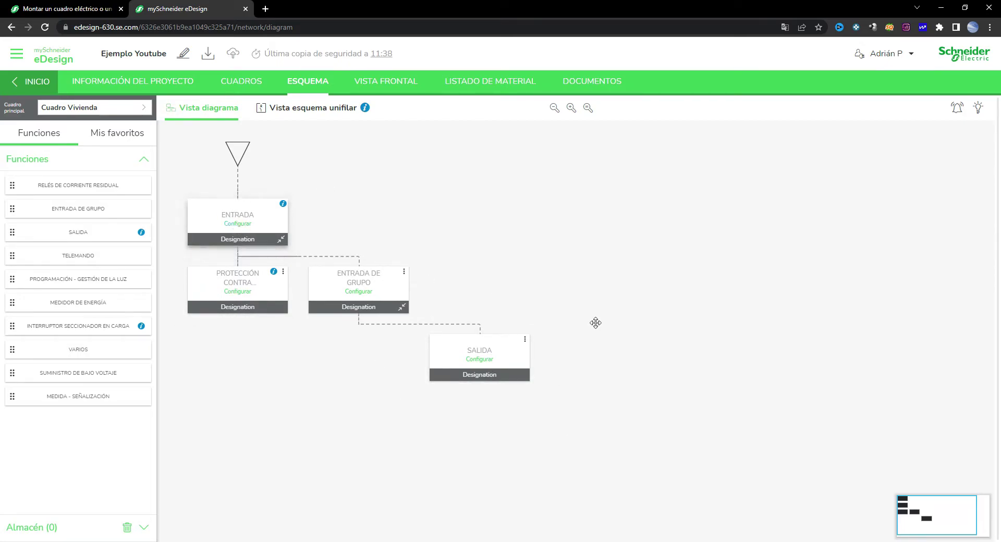
{"action": "left_click", "coordinate": [238, 223]}
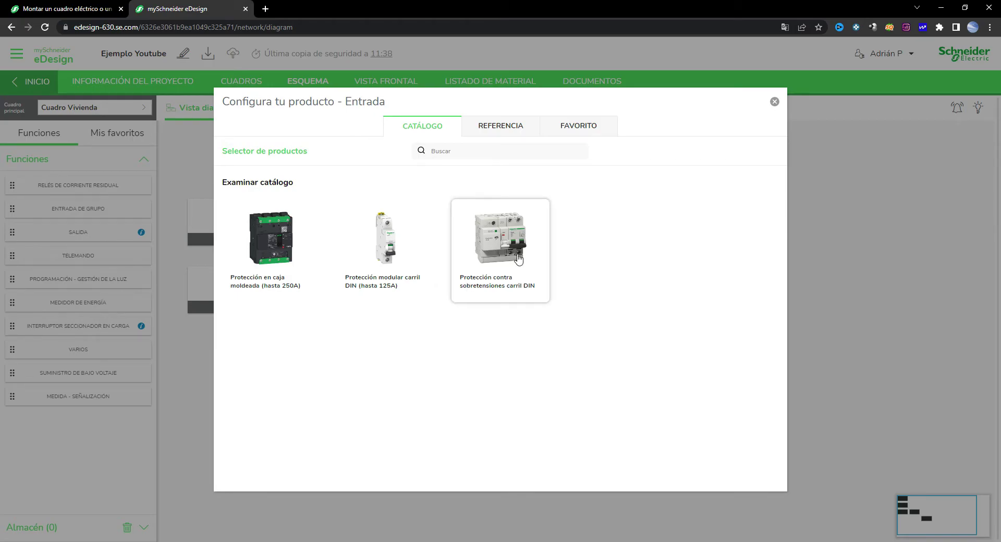
{"action": "left_click", "coordinate": [386, 253]}
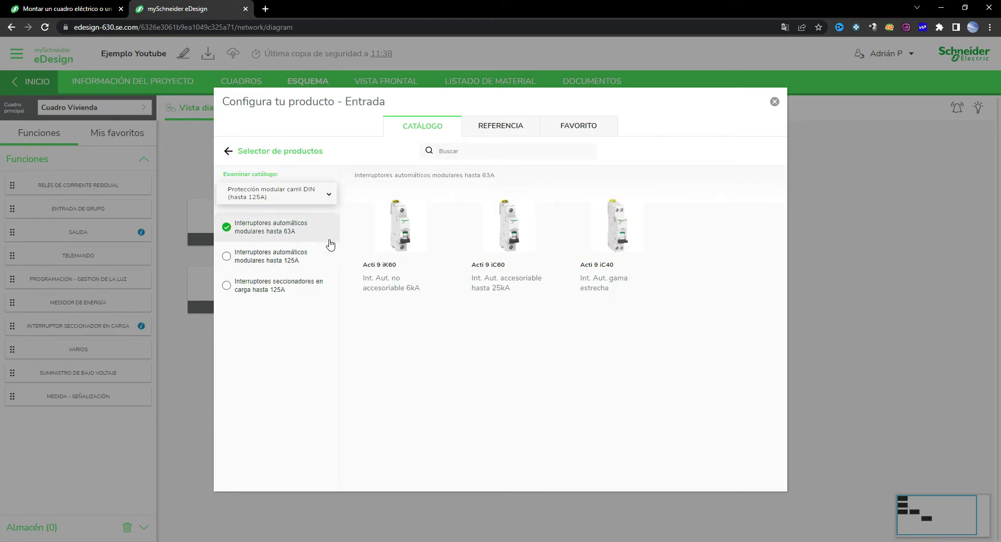
{"action": "left_click", "coordinate": [521, 226]}
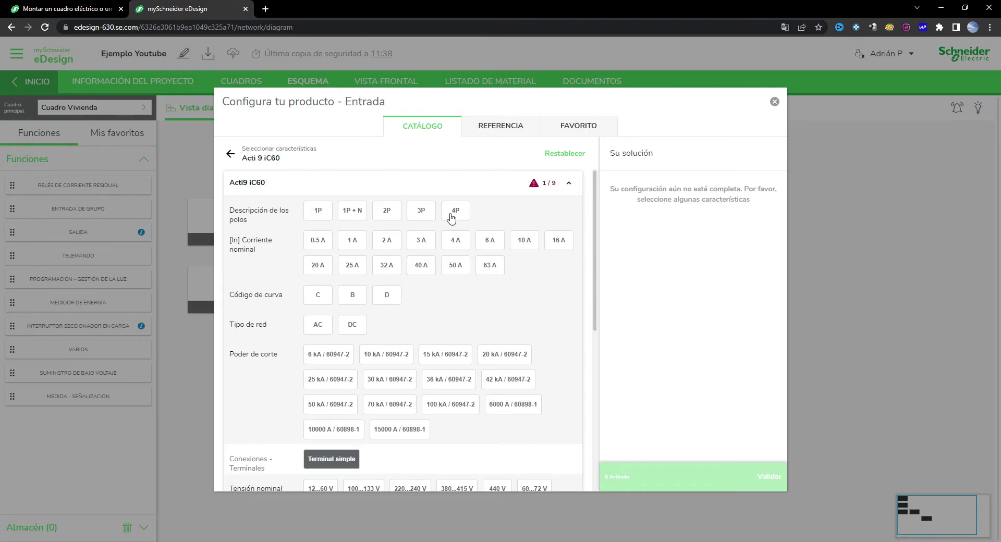
Configure the iC60 breaker as 2P, 40 A, curve C, AC network, 10 kA / 60947-2 breaking capacity and 380...415 V rated voltage.
{"action": "scroll", "coordinate": [380, 340], "scroll_direction": "down", "scroll_amount": 5}
{"action": "scroll", "coordinate": [380, 340], "scroll_direction": "up", "scroll_amount": 4}
{"action": "scroll", "coordinate": [380, 340], "scroll_direction": "up", "scroll_amount": 1}
{"action": "left_click", "coordinate": [387, 212]}
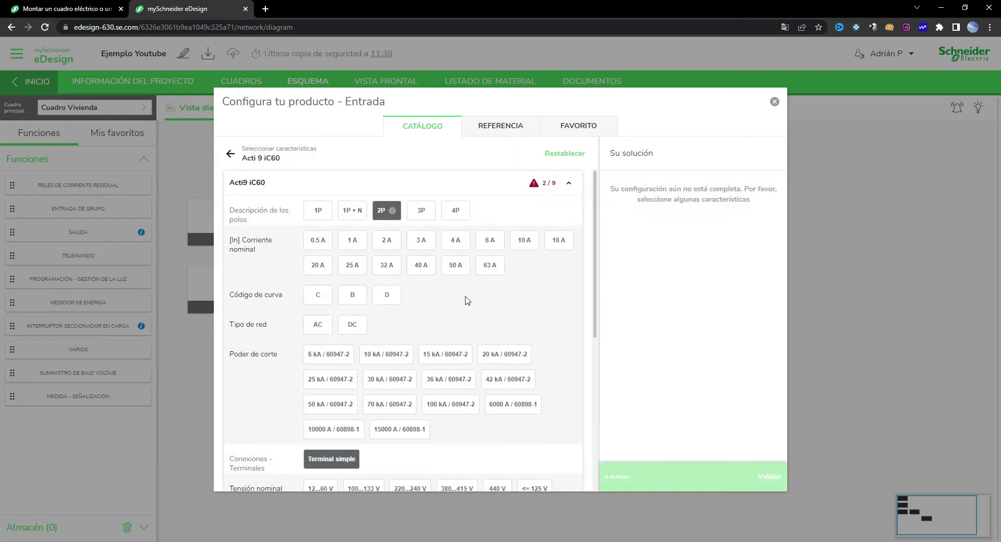
{"action": "left_click", "coordinate": [422, 266]}
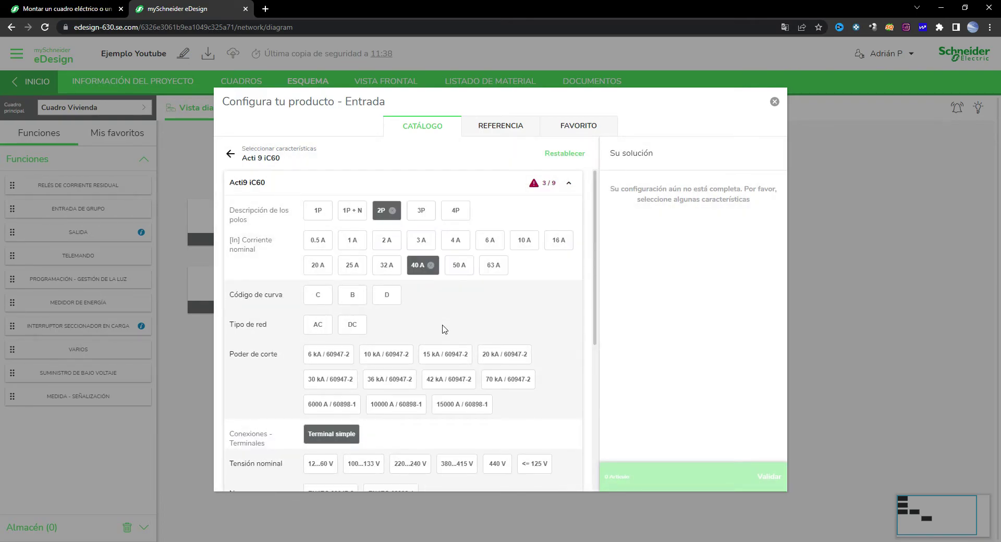
{"action": "left_click", "coordinate": [319, 298]}
{"action": "left_click", "coordinate": [319, 326]}
{"action": "scroll", "coordinate": [485, 318], "scroll_direction": "down", "scroll_amount": 1}
{"action": "left_click", "coordinate": [503, 302]}
{"action": "scroll", "coordinate": [524, 263], "scroll_direction": "down", "scroll_amount": 3}
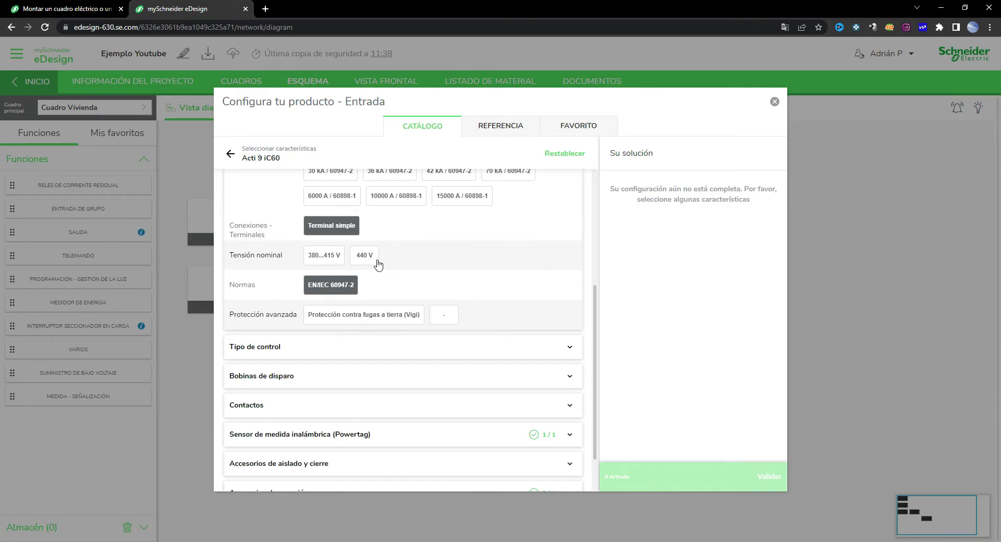
{"action": "left_click", "coordinate": [334, 258]}
{"action": "scroll", "coordinate": [469, 295], "scroll_direction": "up", "scroll_amount": 4}
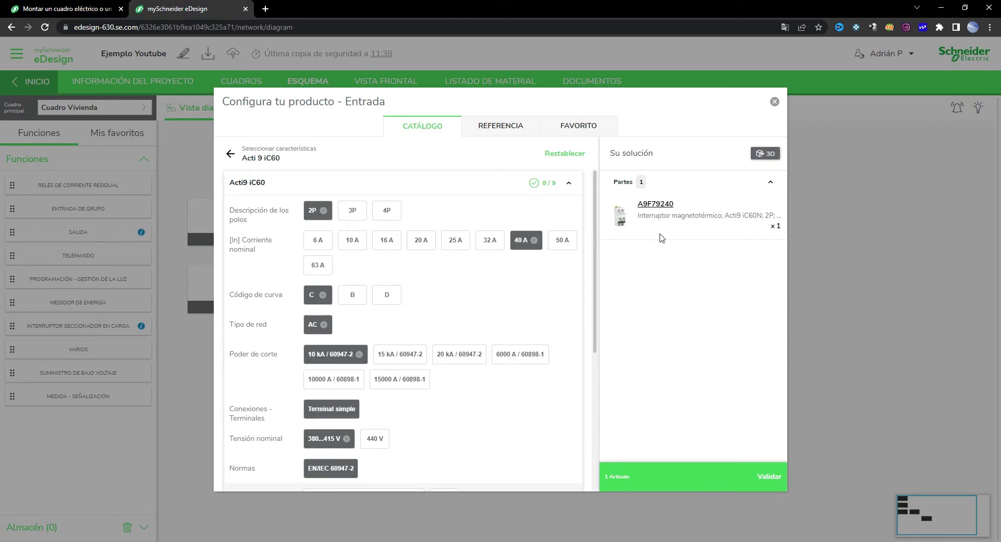
Examine the product page of part A9F79240, including its images, specifications and price, and return to the configurator.
{"action": "left_click", "coordinate": [655, 204]}
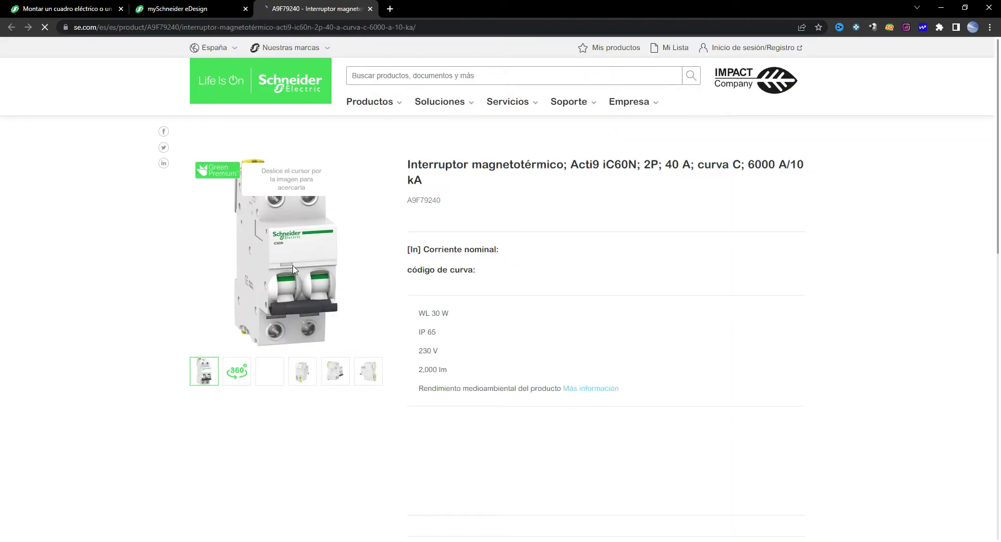
{"action": "left_click", "coordinate": [253, 384]}
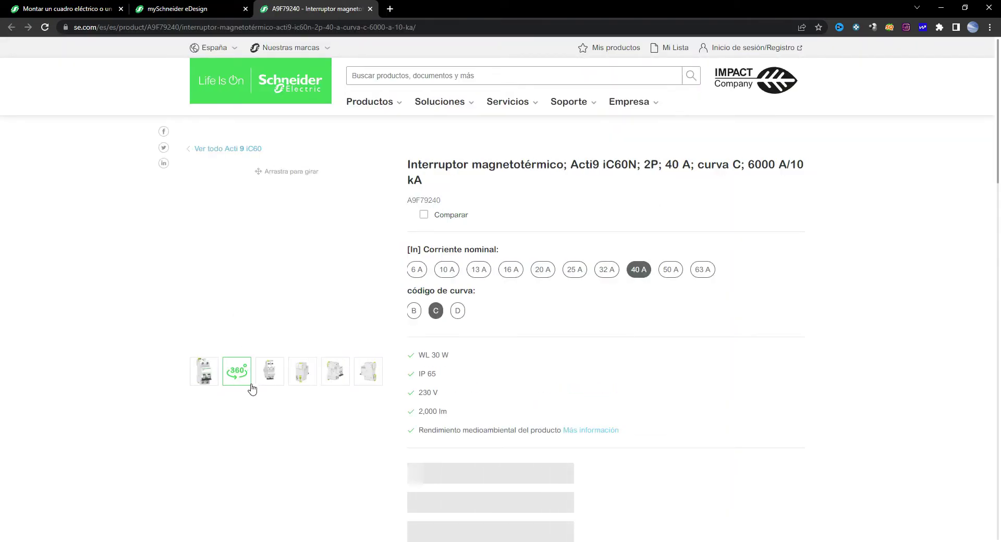
{"action": "left_click", "coordinate": [286, 372]}
{"action": "left_click", "coordinate": [336, 371]}
{"action": "scroll", "coordinate": [622, 398], "scroll_direction": "down", "scroll_amount": 3}
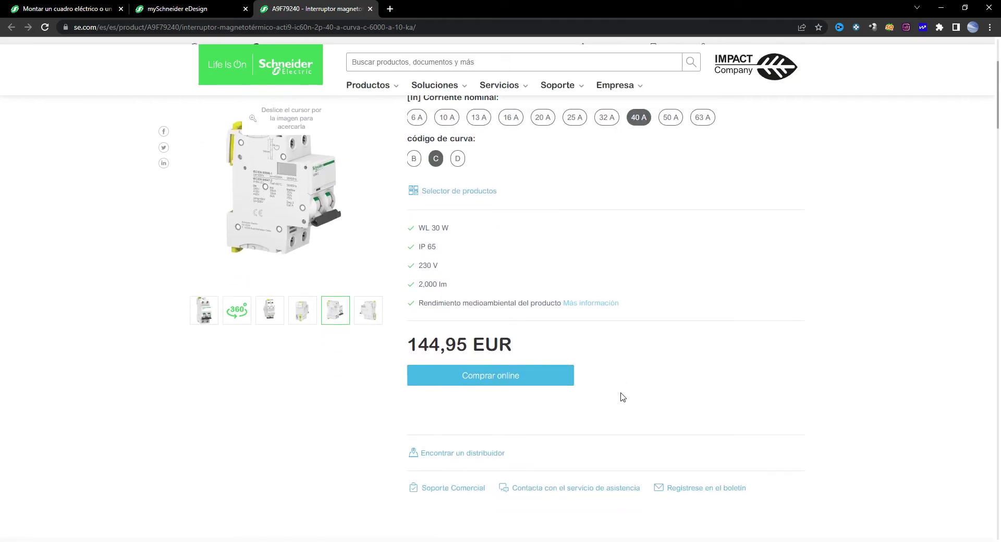
{"action": "scroll", "coordinate": [622, 398], "scroll_direction": "up", "scroll_amount": 3}
{"action": "scroll", "coordinate": [664, 269], "scroll_direction": "down", "scroll_amount": 2}
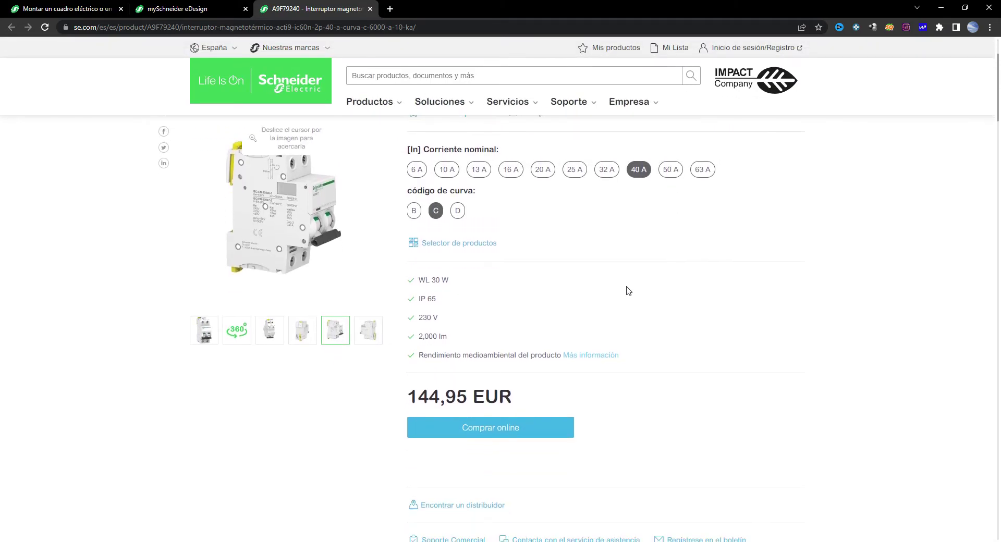
{"action": "scroll", "coordinate": [572, 392], "scroll_direction": "up", "scroll_amount": 3}
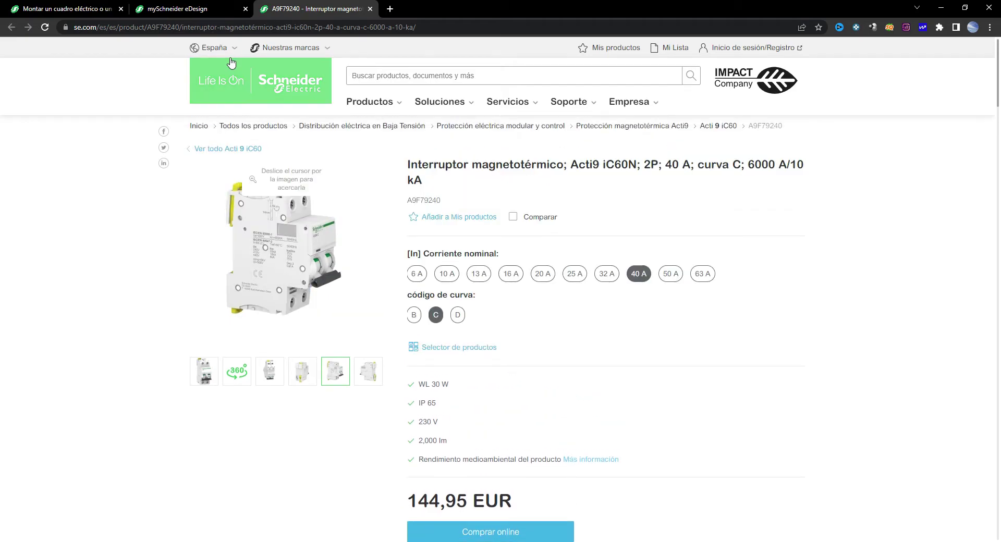
{"action": "left_click", "coordinate": [370, 9]}
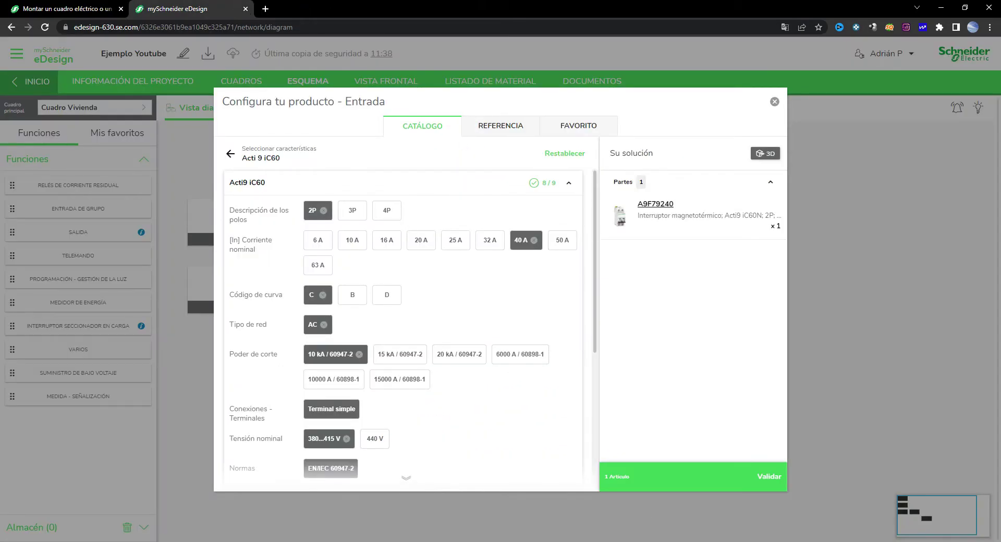
Validate the configured breaker for the Entrada block and set its designation to "IGA".
{"action": "left_click", "coordinate": [710, 481]}
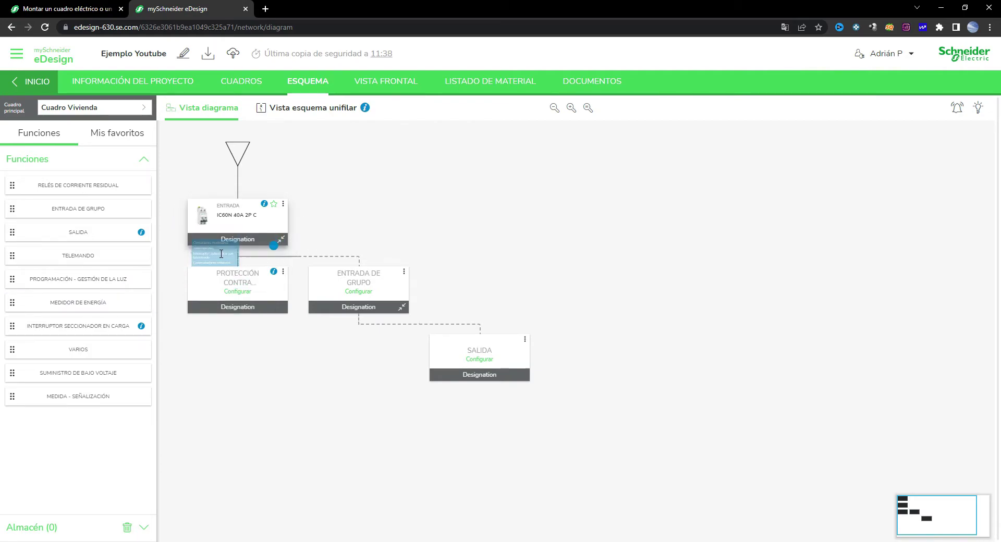
{"action": "left_click", "coordinate": [237, 248]}
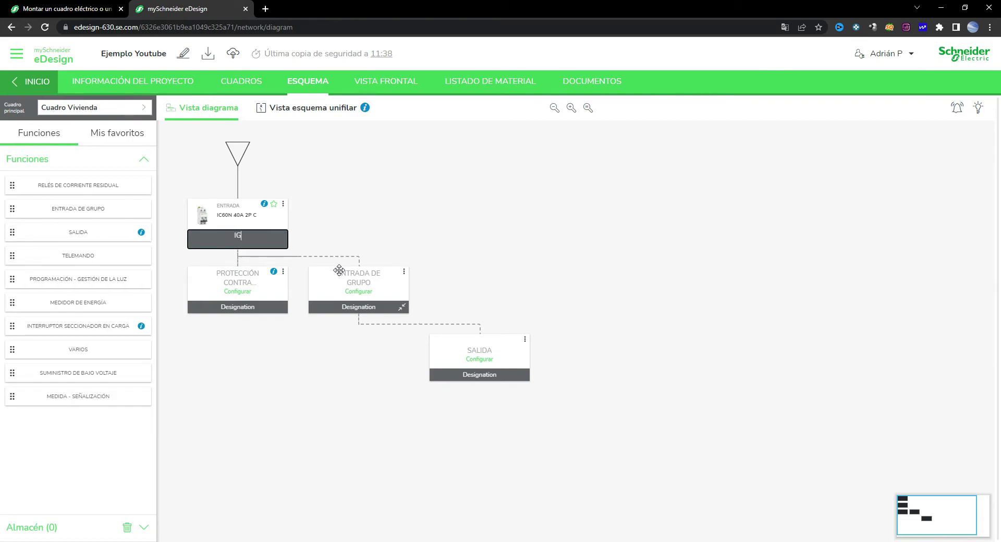
{"action": "type", "text": "IGA"}
{"action": "left_click", "coordinate": [367, 189]}
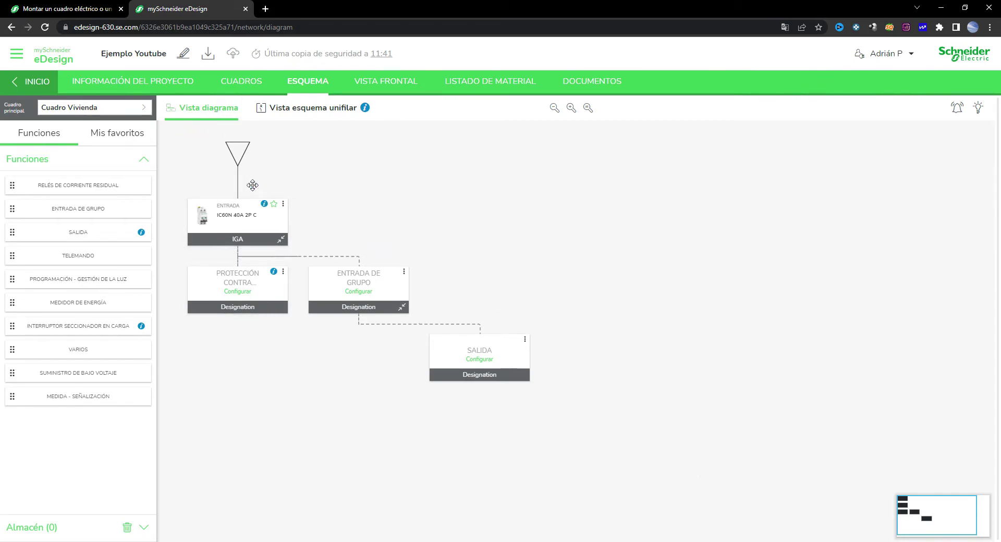
Check the single-line diagram and its circuit legend table, and return to the diagram view.
{"action": "left_click", "coordinate": [303, 118]}
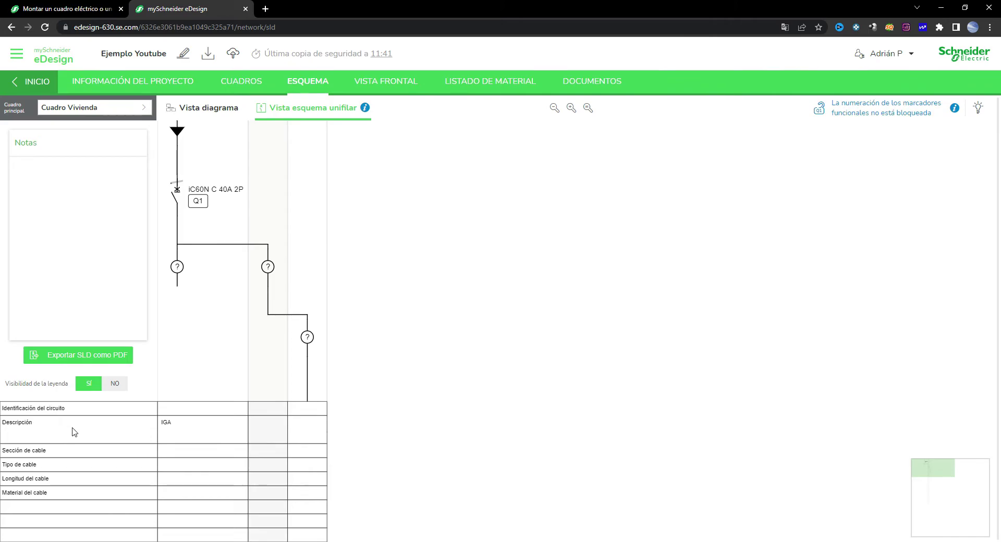
{"action": "left_click", "coordinate": [18, 513]}
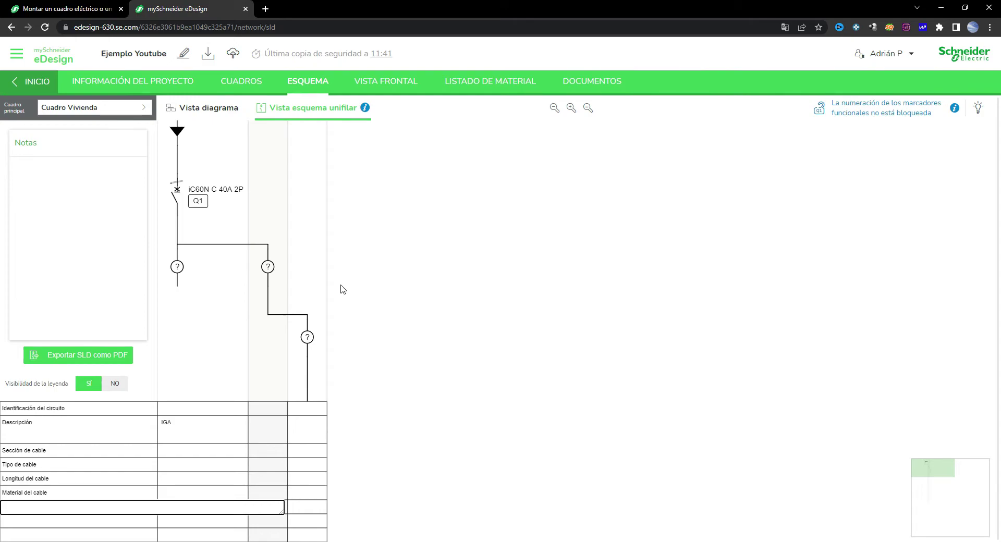
{"action": "left_click", "coordinate": [198, 108]}
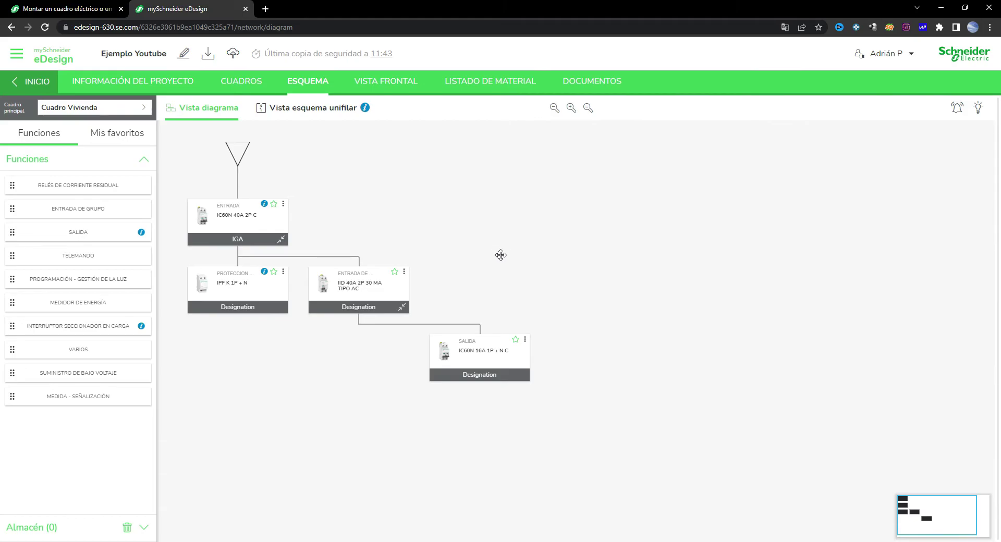
Choose the Resi9 MP enclosure range for the board's front view and proceed to its detailed characteristics.
{"action": "left_click", "coordinate": [388, 85]}
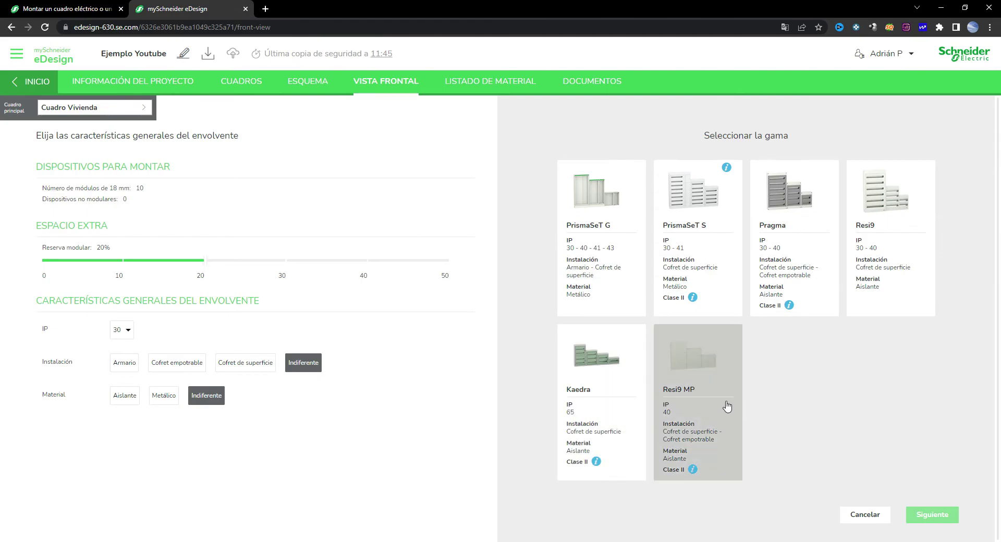
{"action": "left_click", "coordinate": [697, 418]}
{"action": "left_click", "coordinate": [943, 519]}
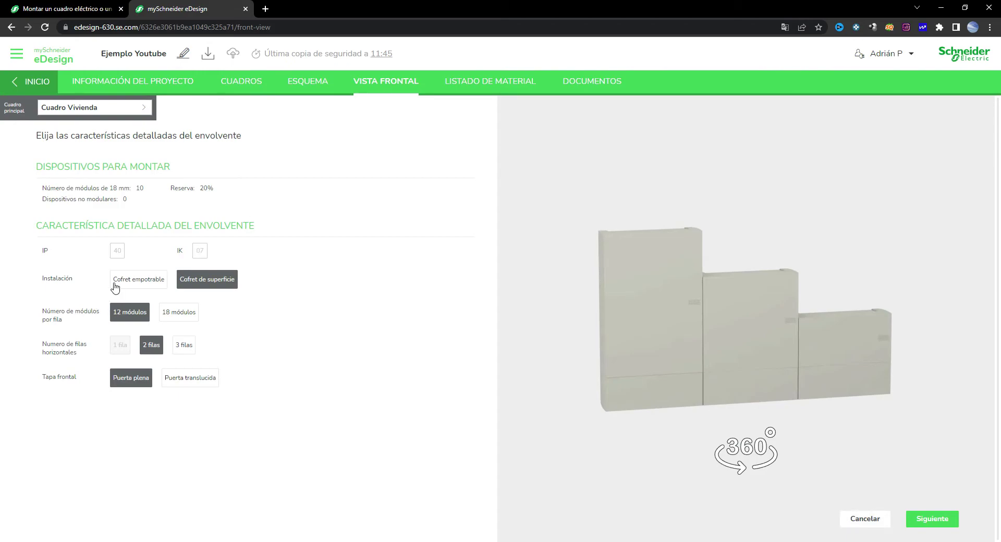
Configure the enclosure as Cofret empotrable with 18 módulos per row and Puerta translucida, open its front view and keep the height at 1 fila.
{"action": "left_click", "coordinate": [193, 316]}
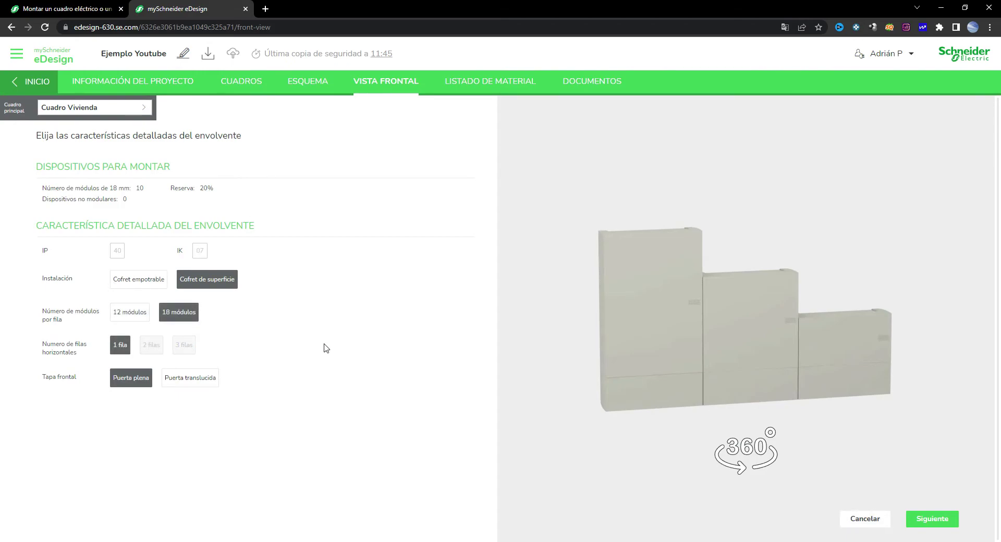
{"action": "left_click", "coordinate": [202, 381]}
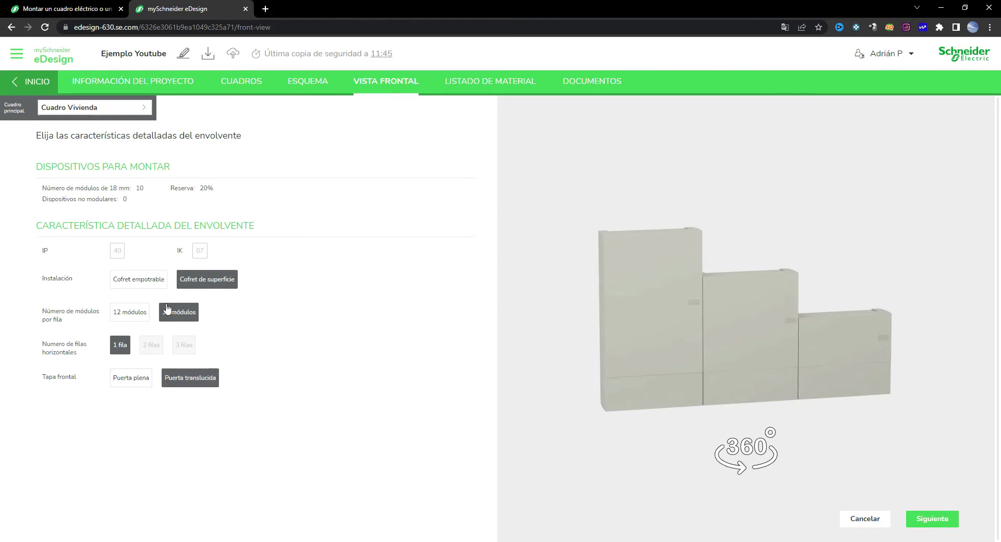
{"action": "left_click", "coordinate": [149, 278]}
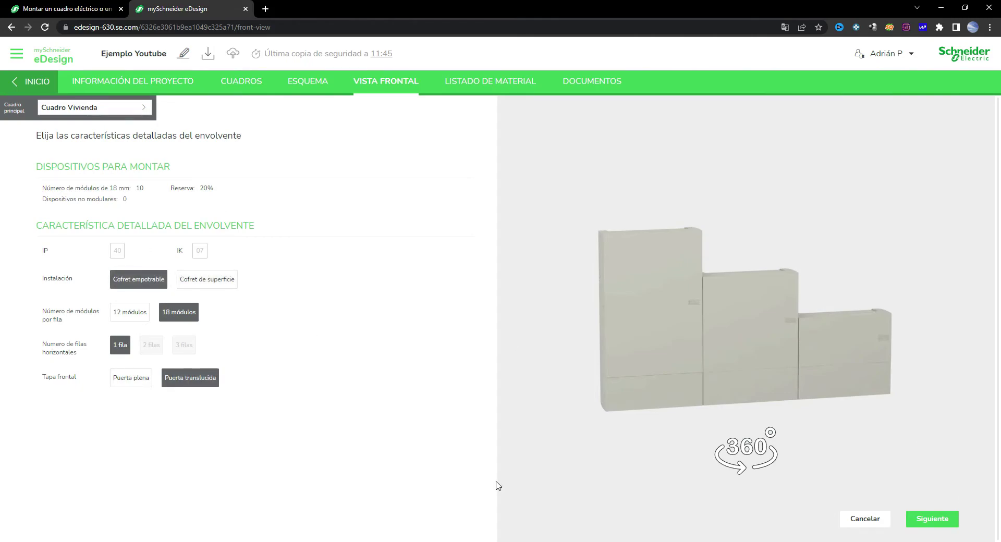
{"action": "left_click", "coordinate": [932, 519]}
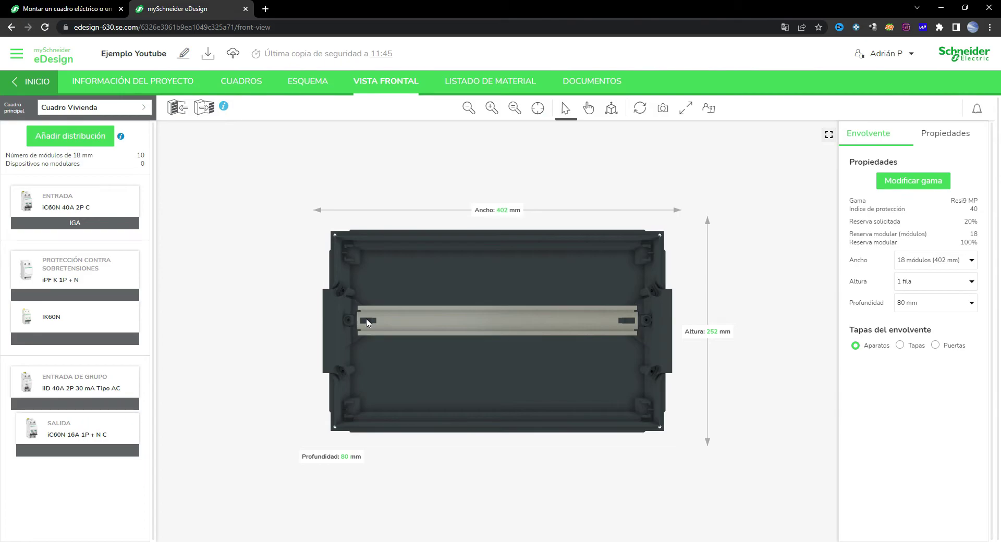
{"action": "left_click", "coordinate": [959, 284]}
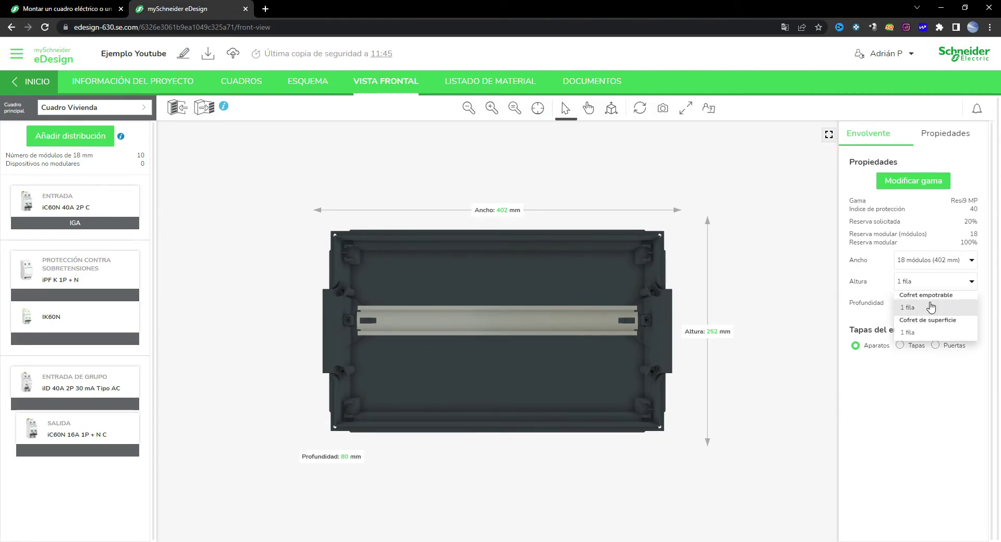
{"action": "left_click", "coordinate": [917, 335]}
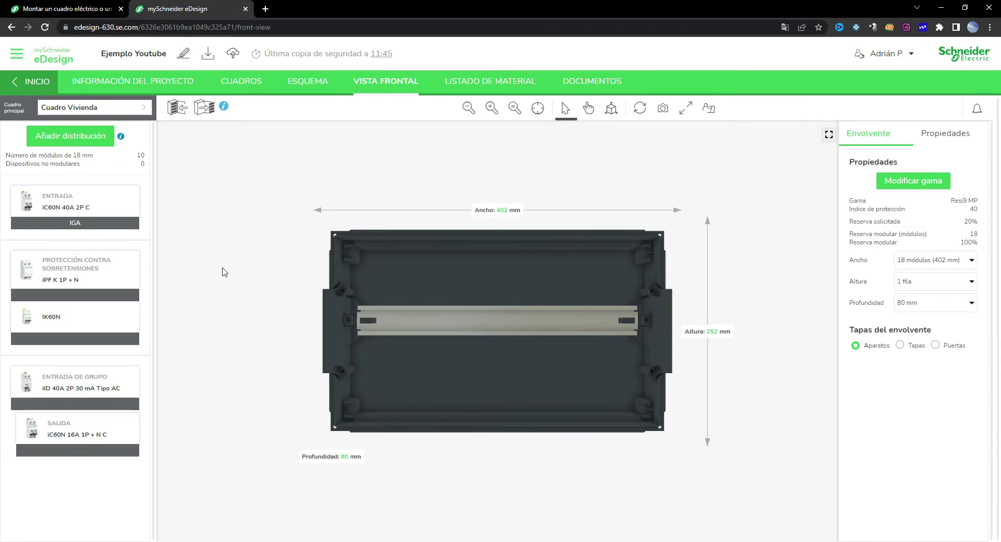
Mount the devices on the enclosure's rail in the order iC60N 40A, iK60N, iPF K, iID 40A and iC60N 16A.
{"action": "left_click_drag", "start_coordinate": [39, 209], "coordinate": [371, 321]}
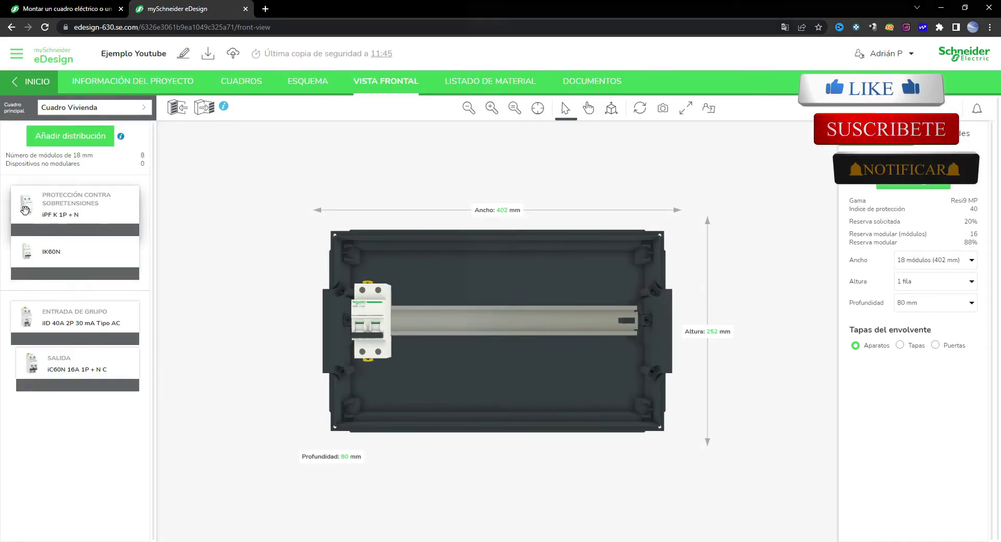
{"action": "left_click_drag", "start_coordinate": [33, 235], "coordinate": [416, 329]}
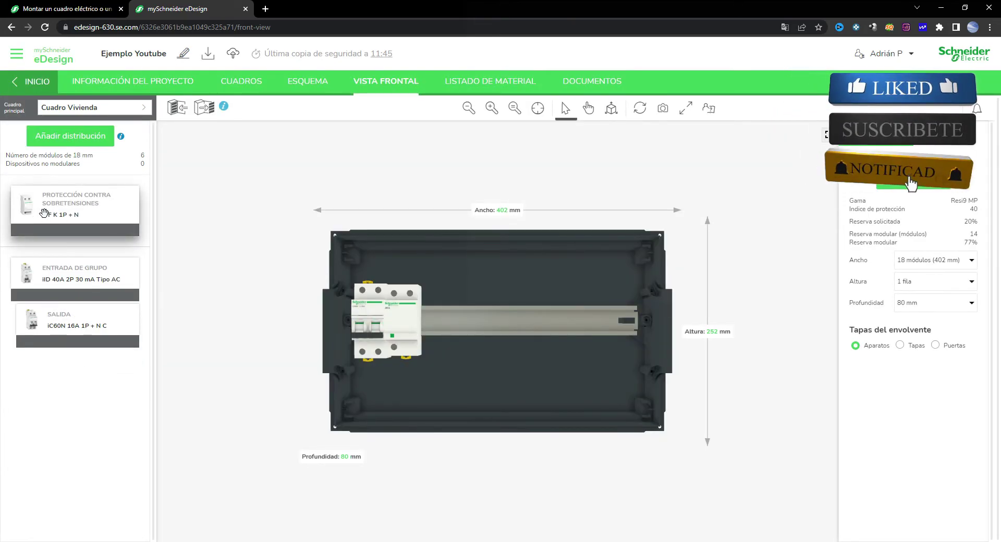
{"action": "left_click_drag", "start_coordinate": [53, 214], "coordinate": [392, 316]}
{"action": "left_click_drag", "start_coordinate": [477, 321], "coordinate": [426, 312]}
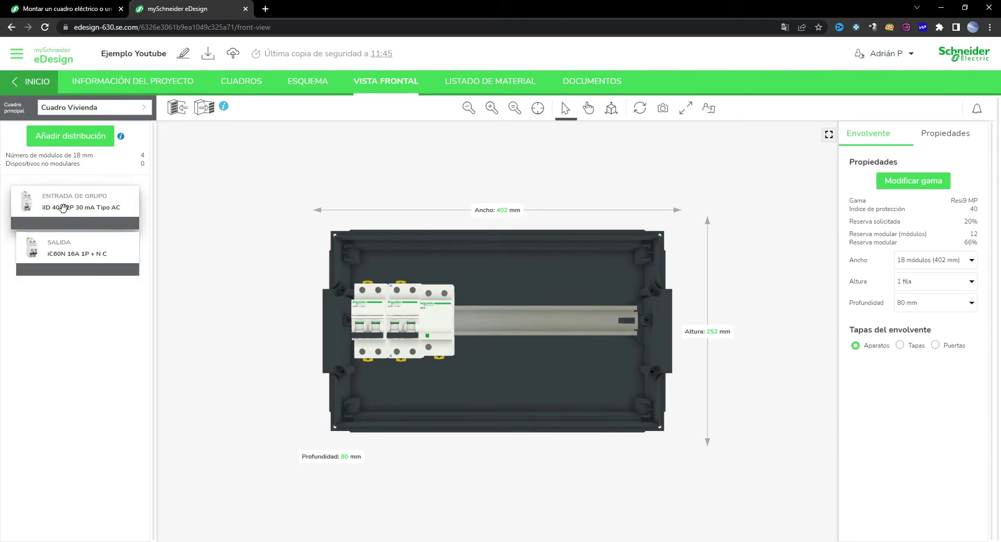
{"action": "left_click_drag", "start_coordinate": [57, 211], "coordinate": [485, 321]}
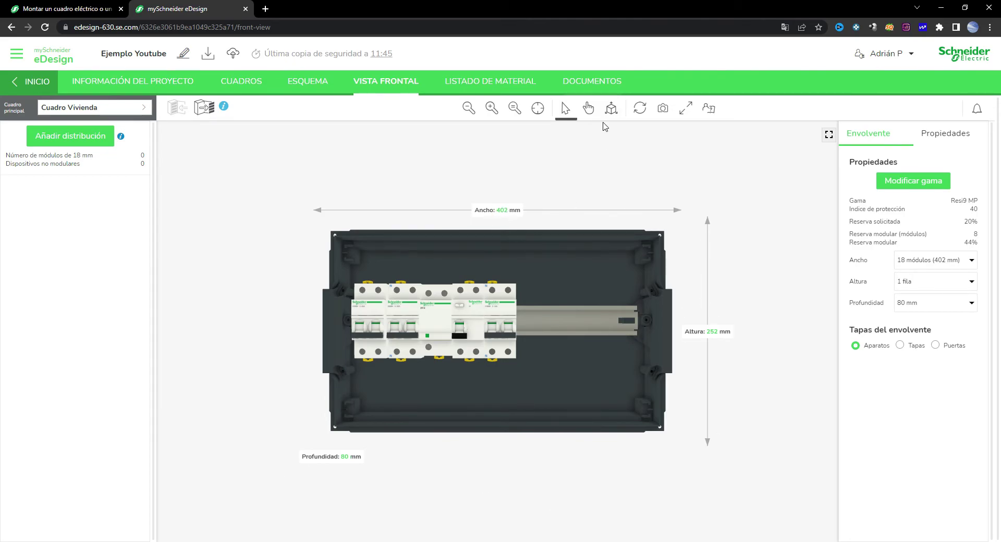
Inspect the board in 3D, first with the devices exposed and with the enclosure covers (Tapas) displayed.
{"action": "left_click", "coordinate": [612, 108]}
{"action": "left_click_drag", "start_coordinate": [656, 348], "coordinate": [573, 392]}
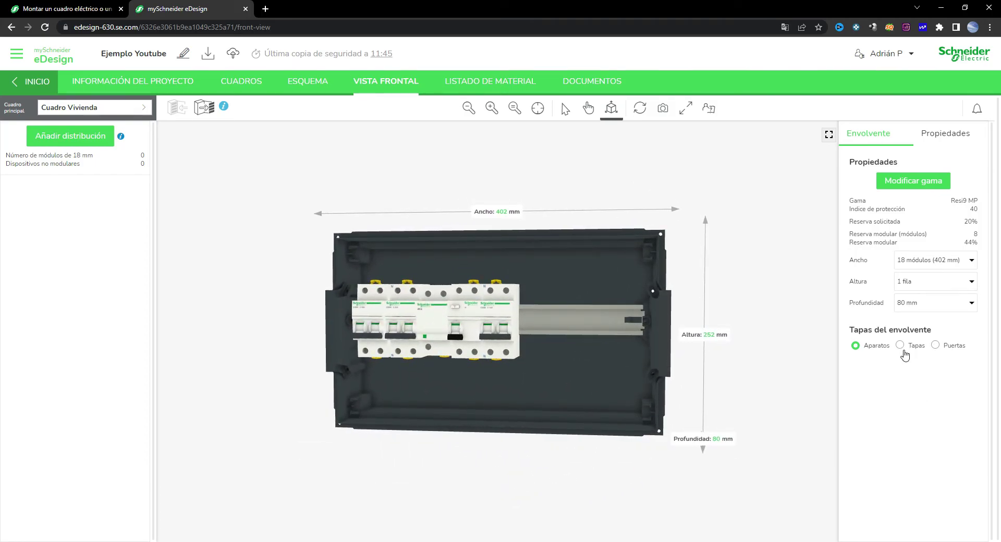
{"action": "left_click", "coordinate": [906, 350]}
{"action": "left_click_drag", "start_coordinate": [611, 358], "coordinate": [581, 369]}
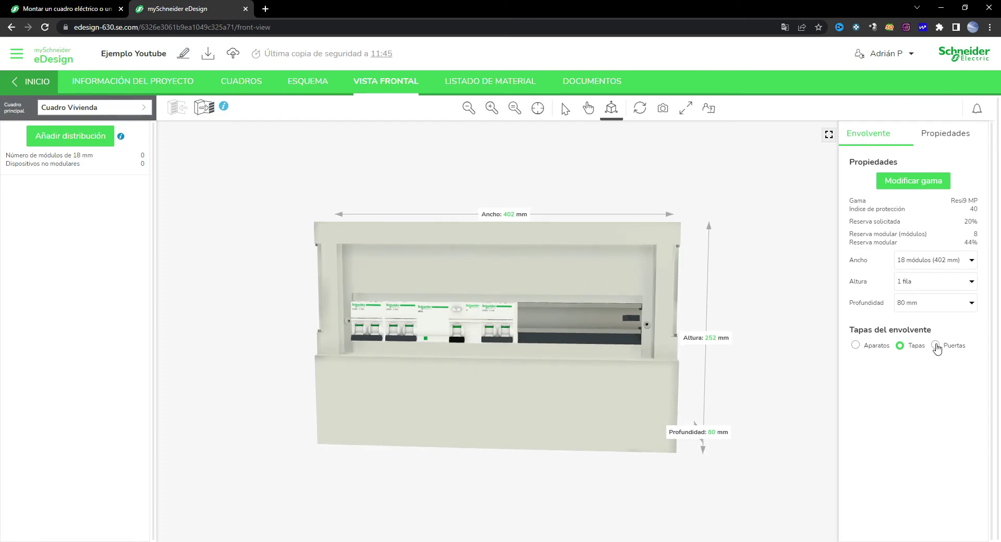
{"action": "left_click_drag", "start_coordinate": [543, 398], "coordinate": [599, 400]}
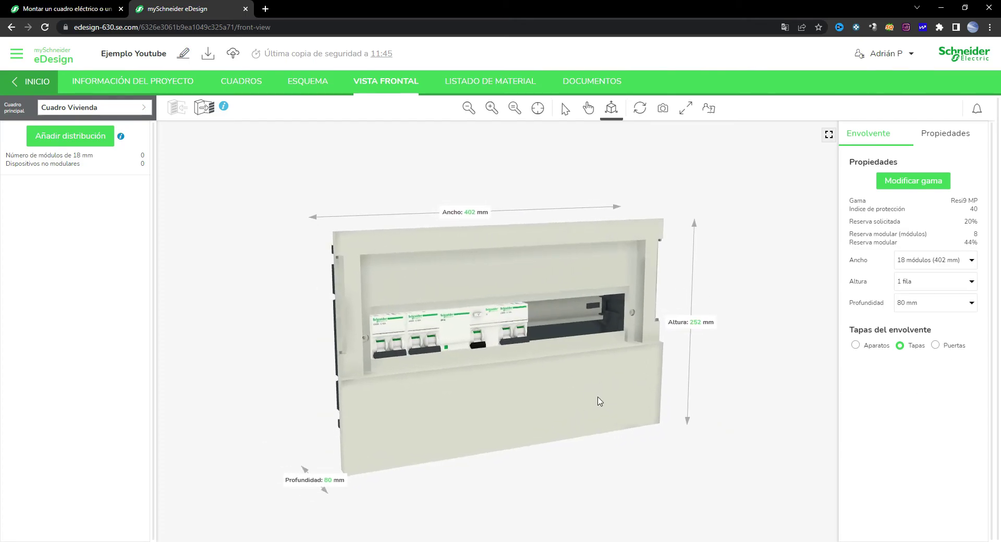
Display the enclosure with its doors (Puertas) and inspect it in 3D from both sides and the front.
{"action": "left_click", "coordinate": [936, 346]}
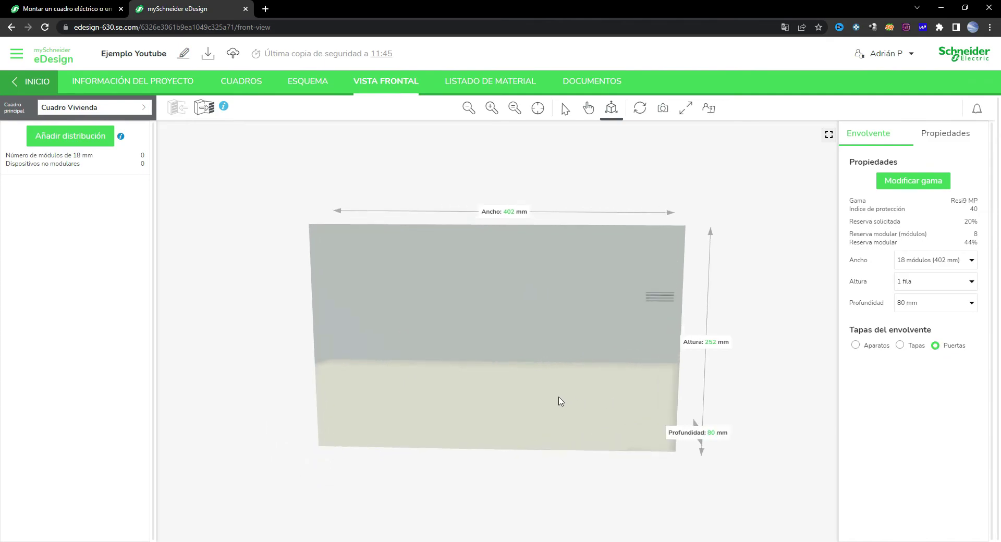
{"action": "left_click_drag", "start_coordinate": [507, 424], "coordinate": [606, 420]}
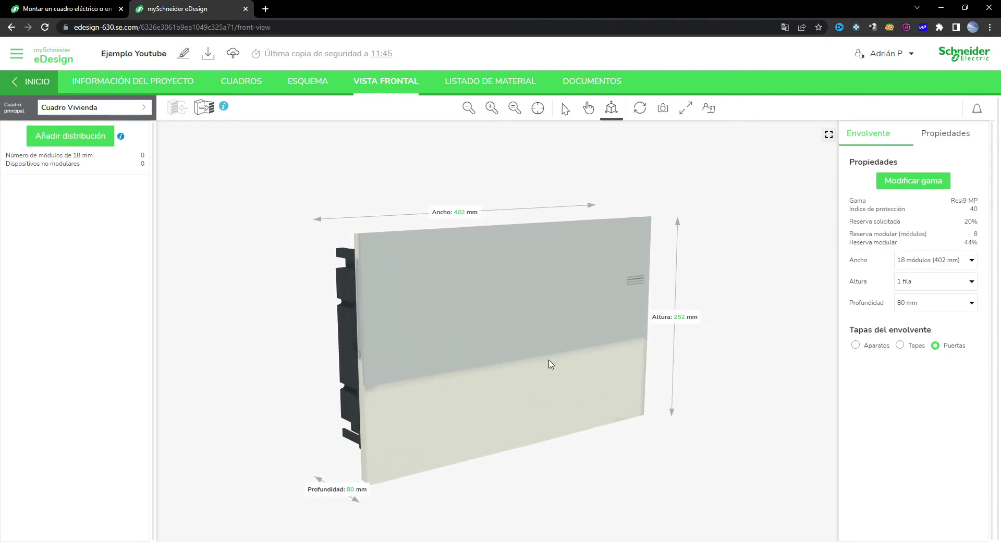
{"action": "left_click_drag", "start_coordinate": [512, 369], "coordinate": [455, 369]}
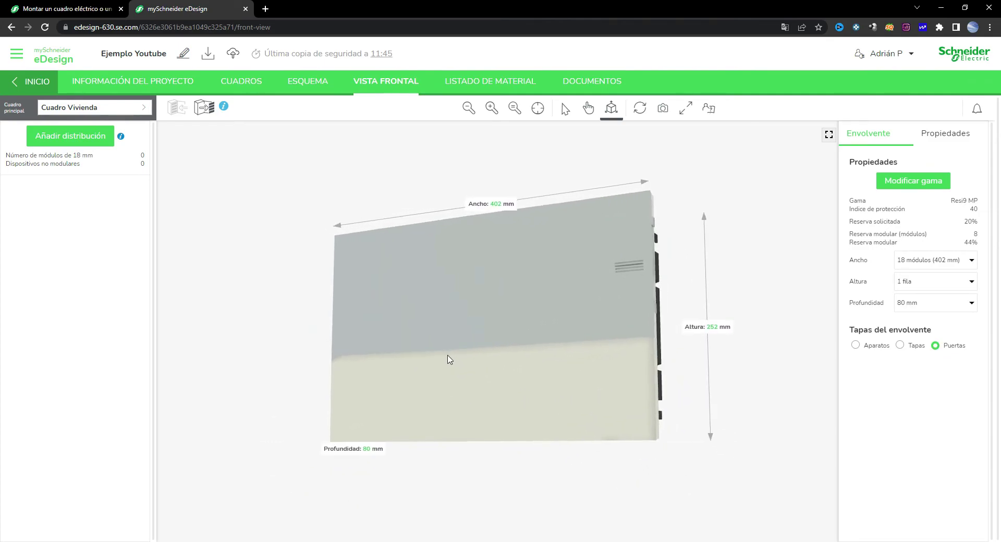
{"action": "left_click_drag", "start_coordinate": [536, 368], "coordinate": [559, 371]}
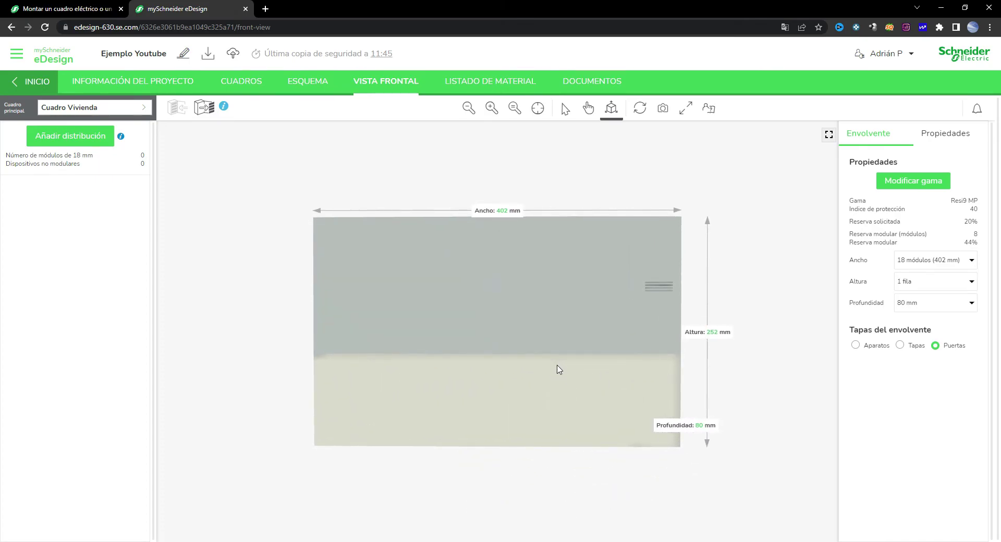
{"action": "left_click_drag", "start_coordinate": [637, 365], "coordinate": [439, 374]}
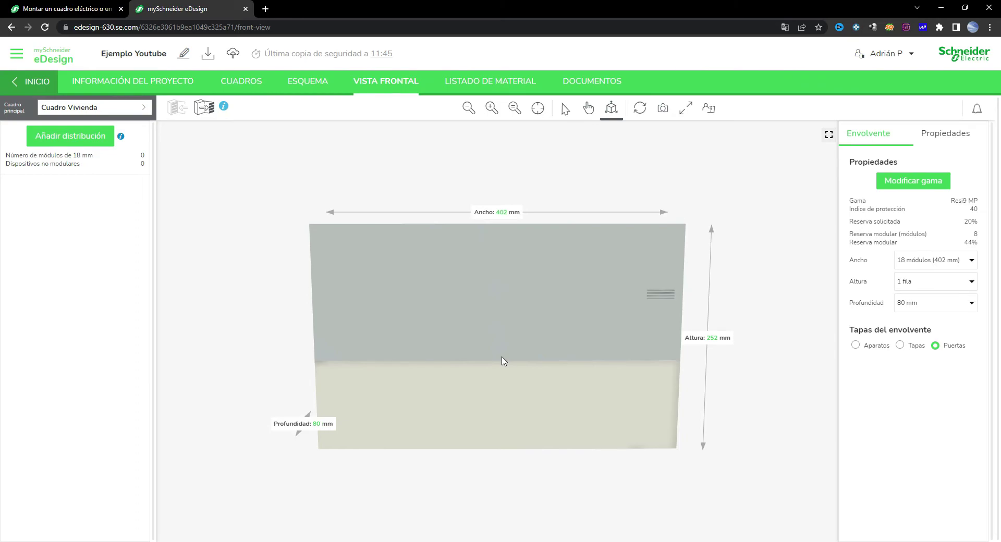
{"action": "left_click_drag", "start_coordinate": [613, 393], "coordinate": [572, 371]}
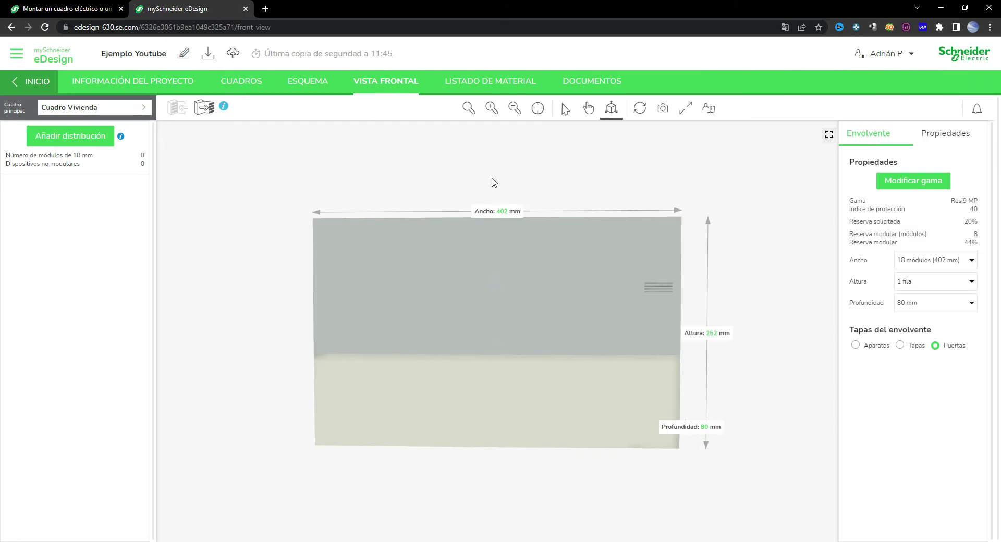
Review the project's material list, including the part references, unit prices and total price.
{"action": "left_click", "coordinate": [505, 82]}
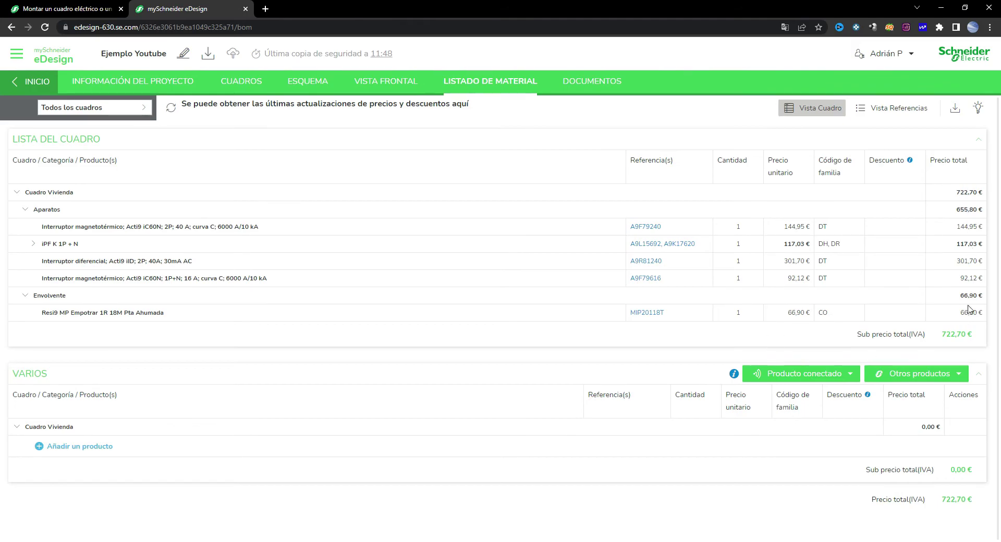
{"action": "left_click_drag", "start_coordinate": [974, 336], "coordinate": [941, 346]}
{"action": "left_click", "coordinate": [938, 340]}
Generate the single-line diagram document (Esquema unifilar) for Cuadro Vivienda.
{"action": "left_click", "coordinate": [587, 88]}
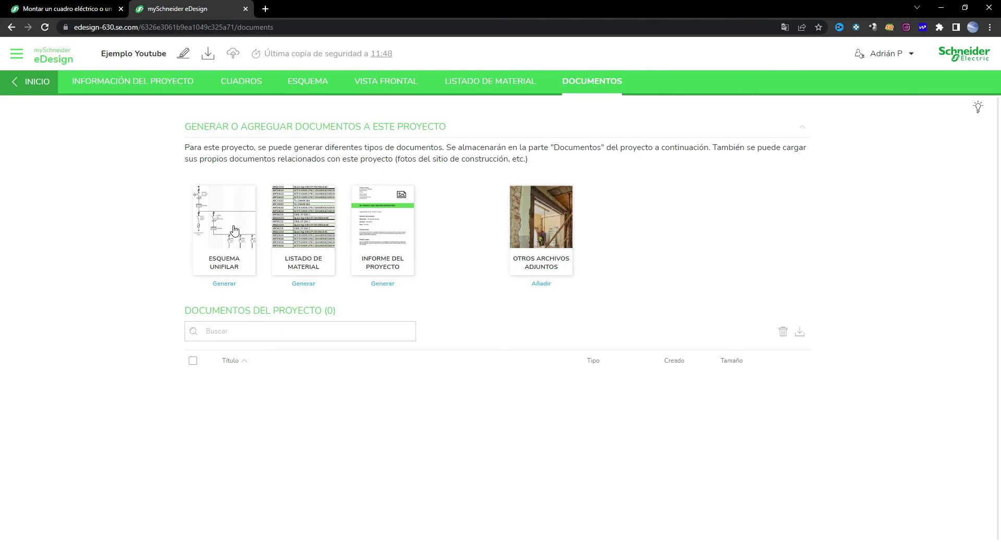
{"action": "left_click", "coordinate": [226, 284]}
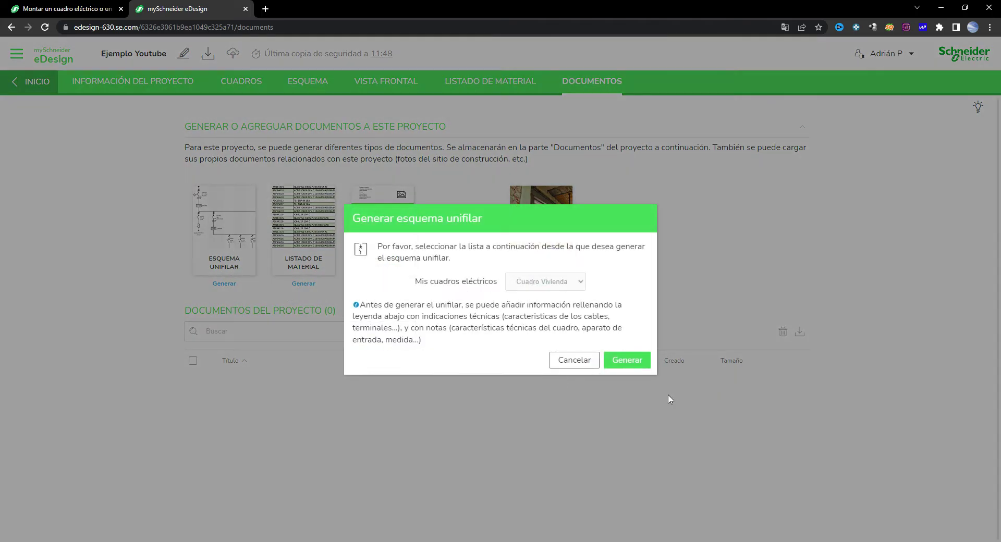
{"action": "left_click", "coordinate": [630, 365]}
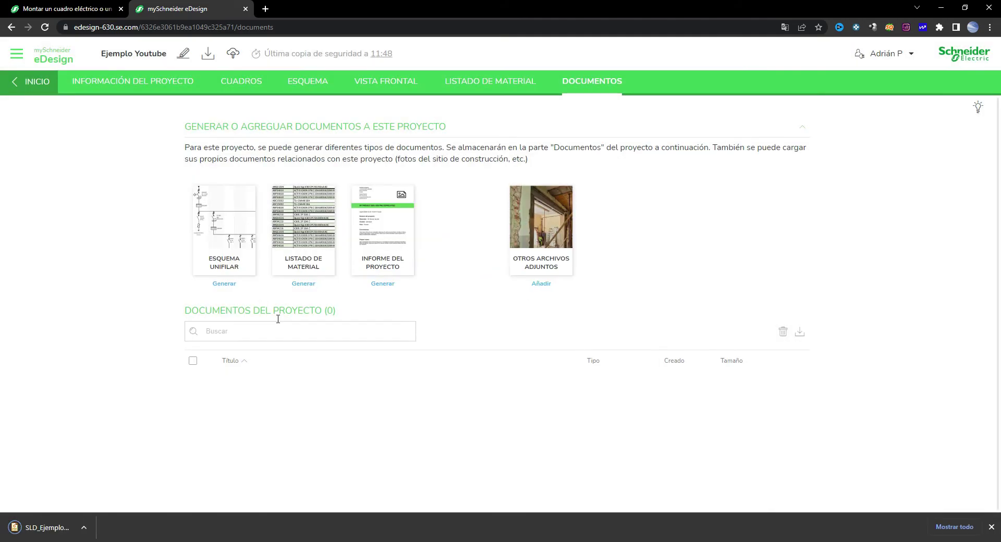
Open the downloaded single-line diagram PDF, examine the diagram and its symbol legend, and close the file.
{"action": "left_click", "coordinate": [75, 524]}
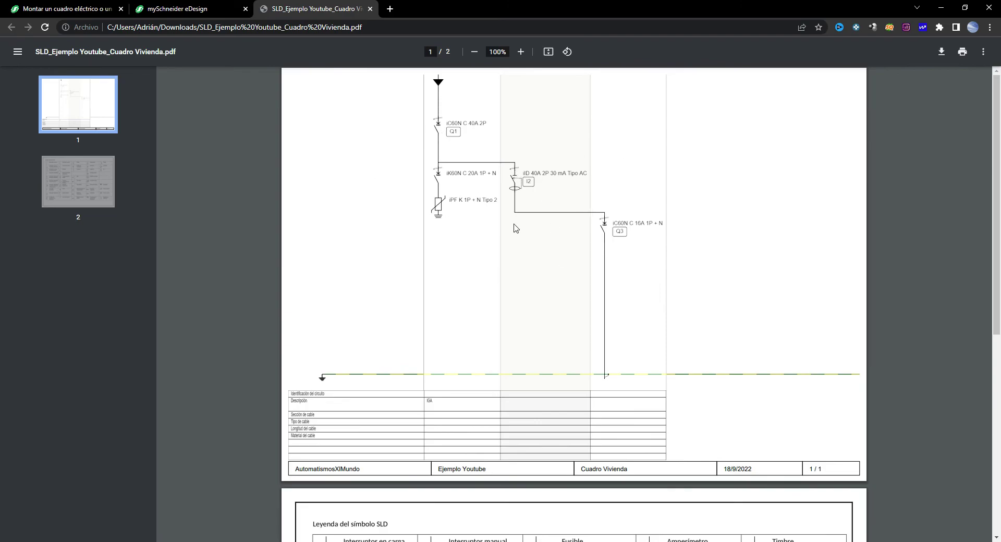
{"action": "scroll", "coordinate": [501, 281], "scroll_direction": "down", "scroll_amount": 7}
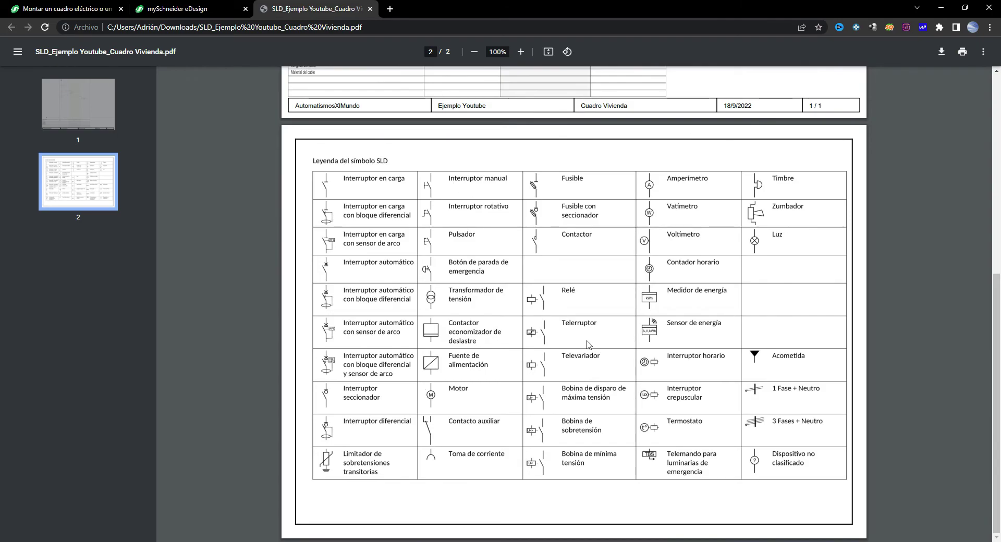
{"action": "scroll", "coordinate": [572, 369], "scroll_direction": "up", "scroll_amount": 1}
{"action": "scroll", "coordinate": [688, 313], "scroll_direction": "up", "scroll_amount": 5}
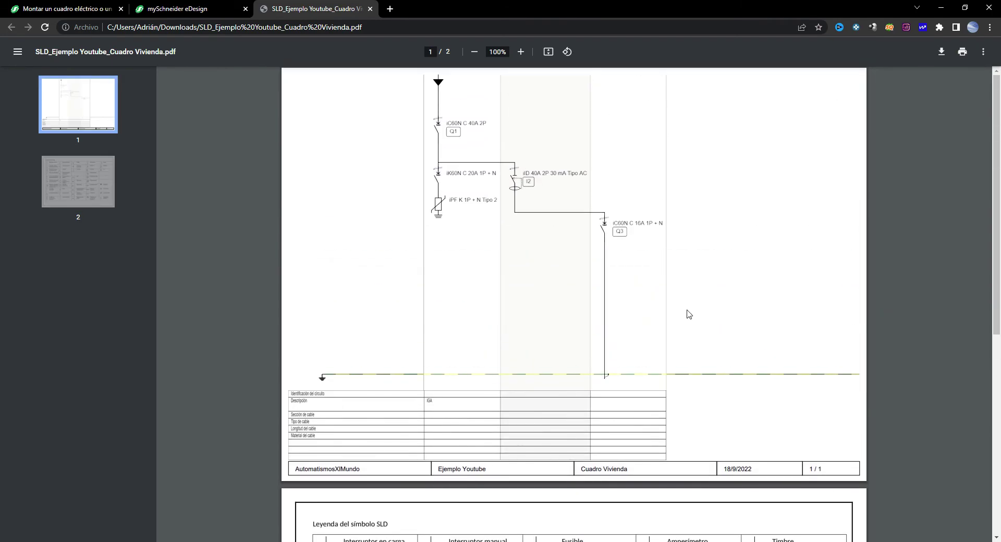
{"action": "scroll", "coordinate": [628, 297], "scroll_direction": "down", "scroll_amount": 6}
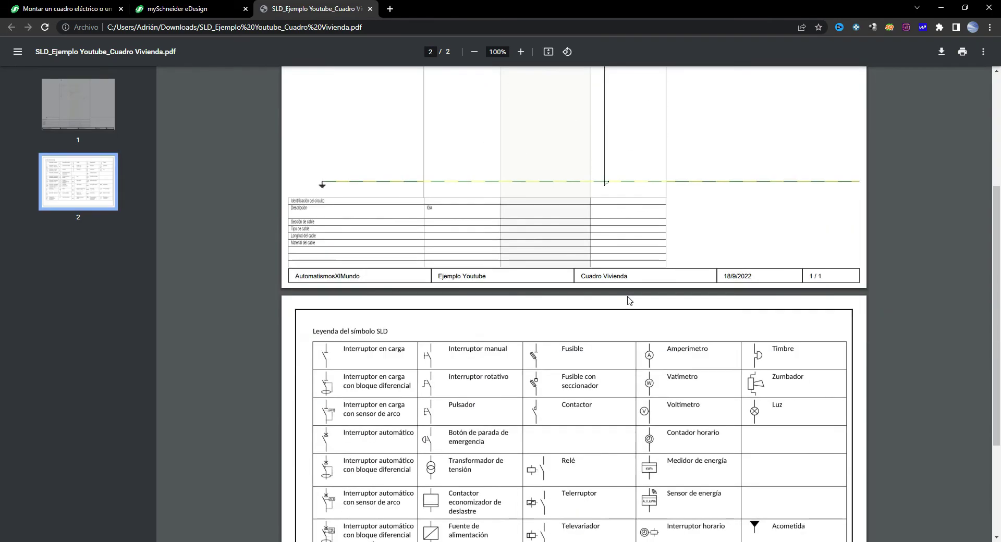
{"action": "scroll", "coordinate": [700, 408], "scroll_direction": "up", "scroll_amount": 6}
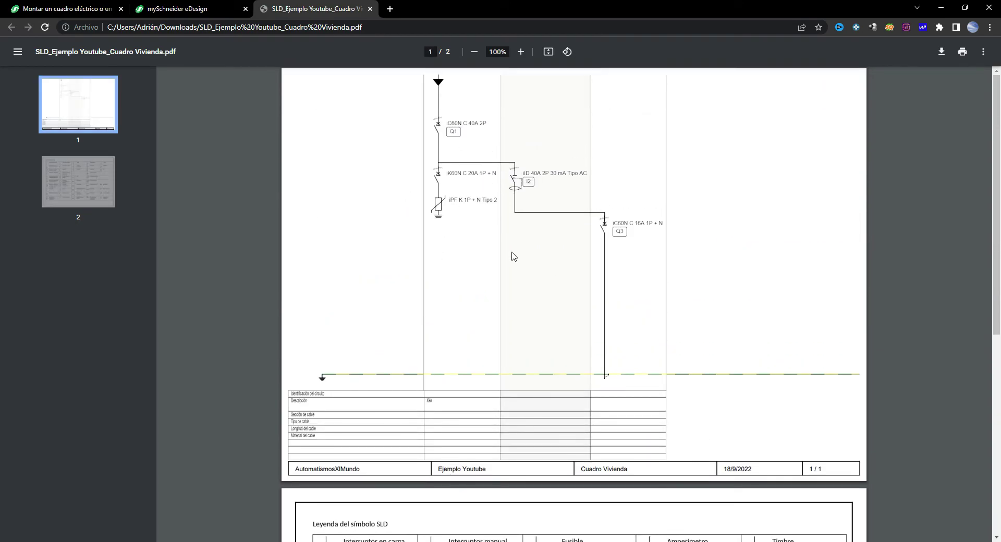
{"action": "left_click", "coordinate": [370, 9]}
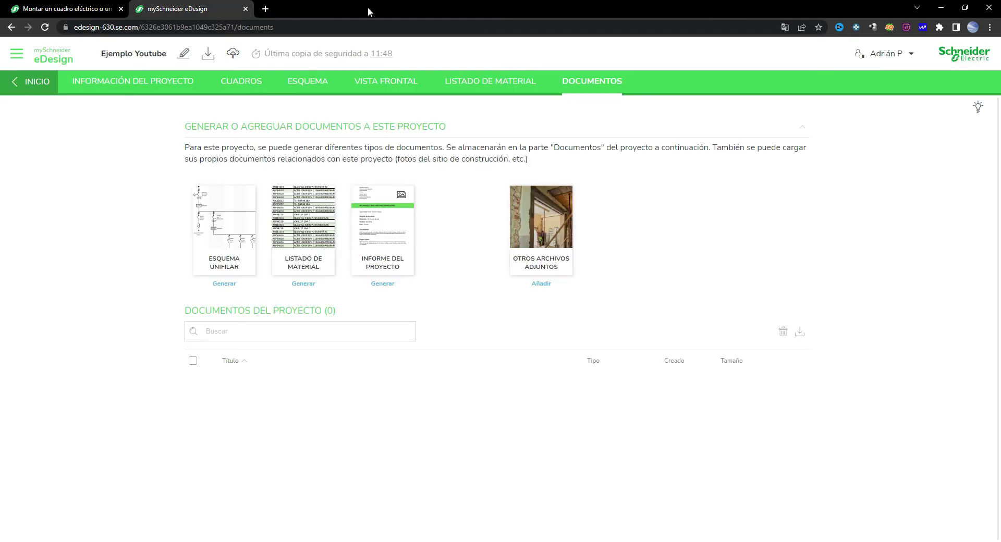
Generate the material list document (Listado de material) for the project and open the downloaded file.
{"action": "left_click", "coordinate": [303, 284]}
{"action": "left_click", "coordinate": [625, 370]}
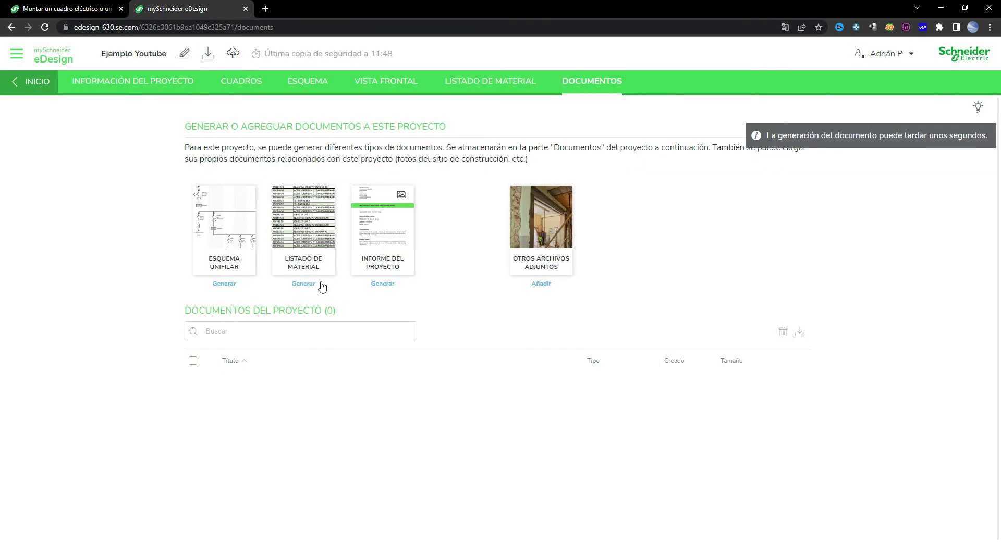
{"action": "left_click", "coordinate": [45, 528]}
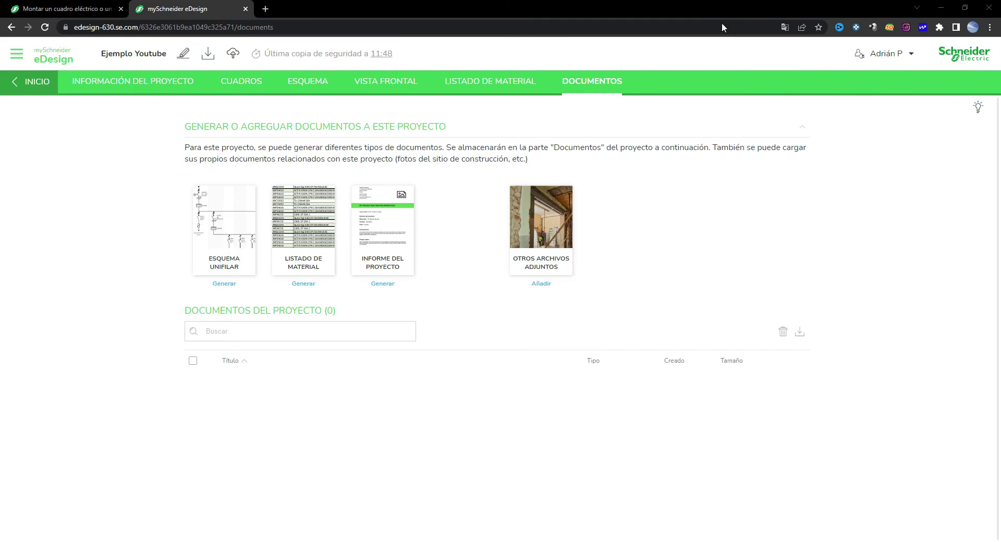
Generate the project report (Informe del proyecto).
{"action": "left_click", "coordinate": [383, 284]}
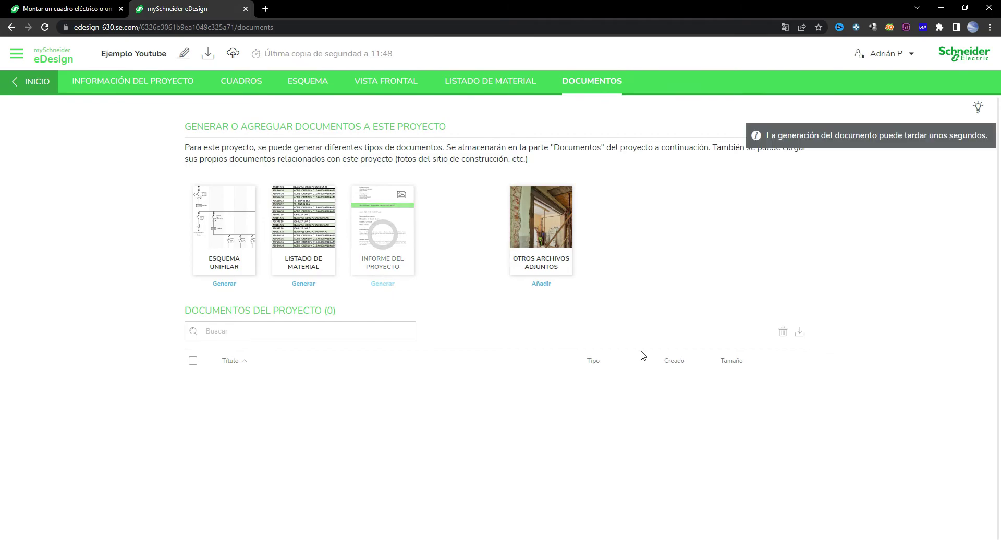